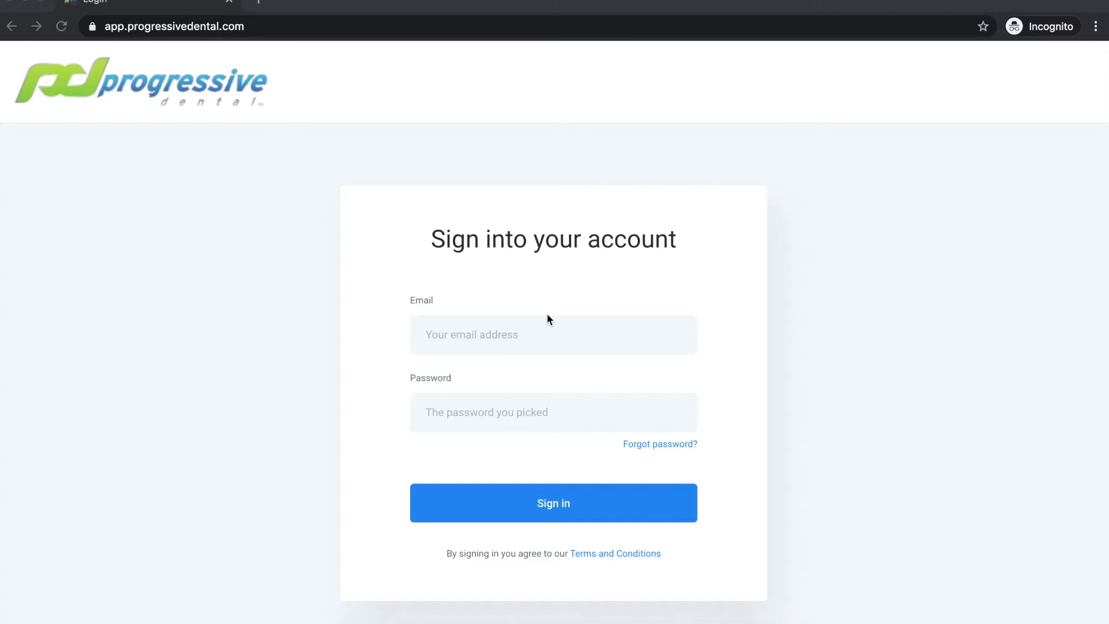
Sign in with the saved e-mail address and the account password to reach the Ocala dashboard.
left_click_drag(259, 27, 101, 28)
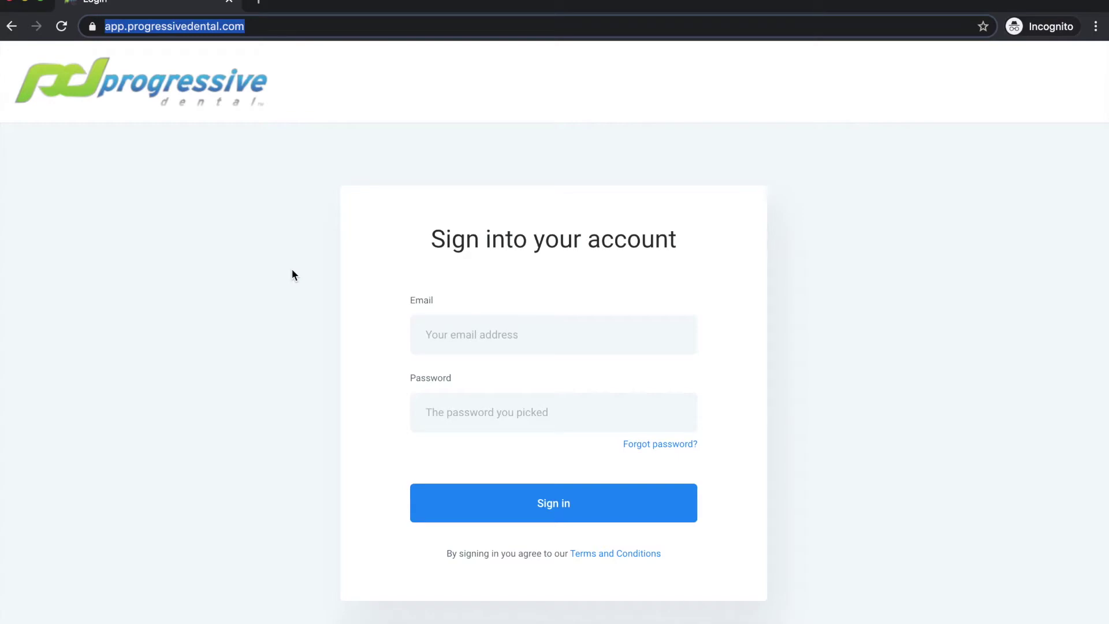
left_click(450, 334)
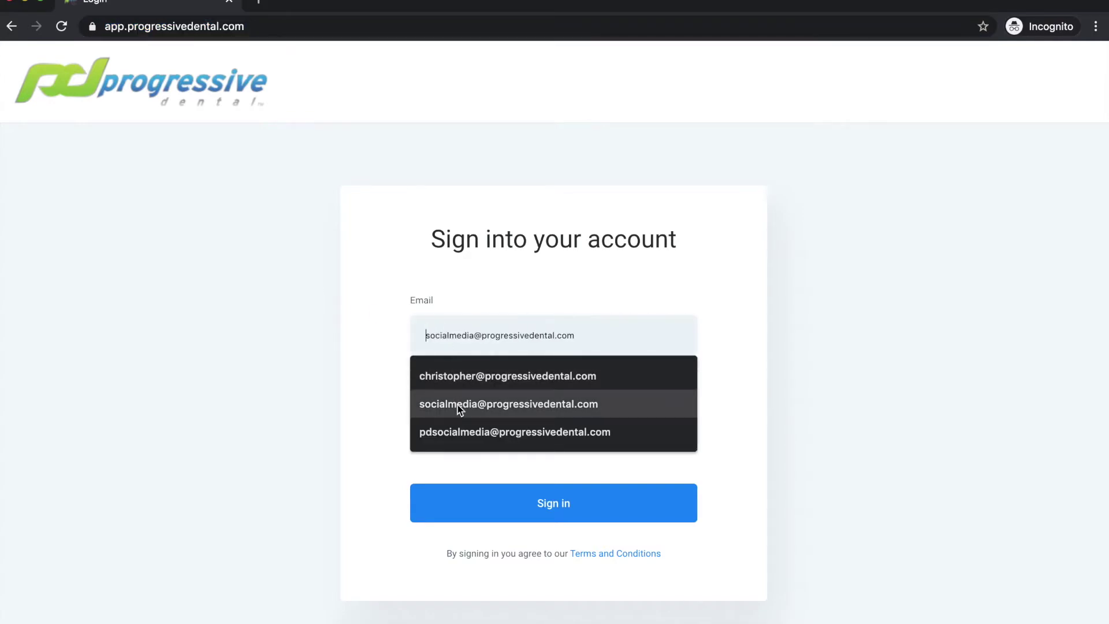
left_click(461, 431)
type("************")
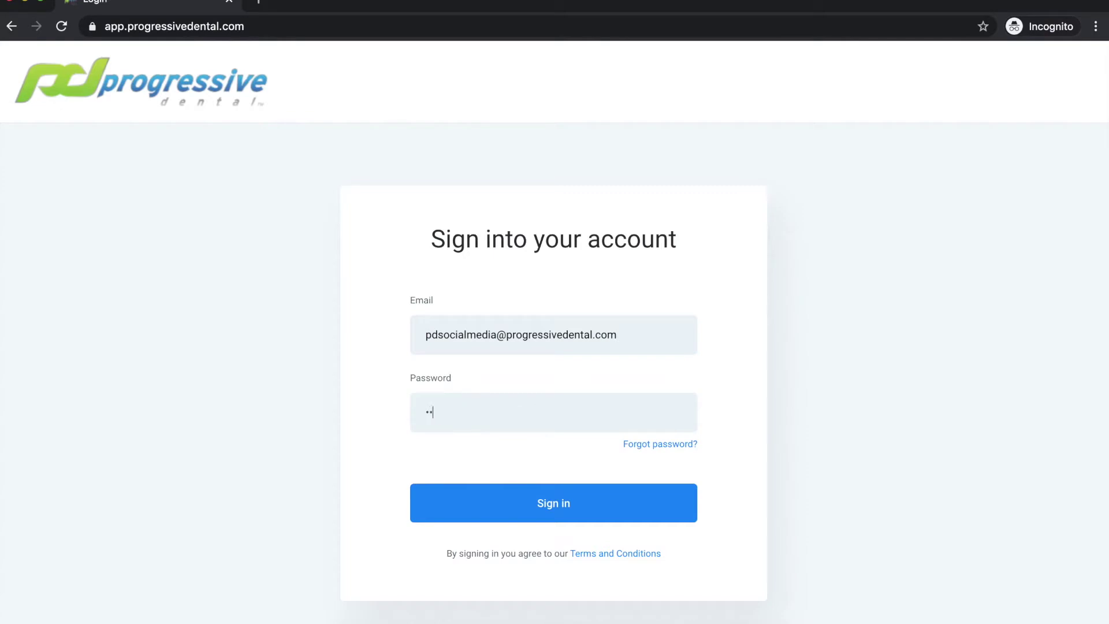
type("**")
key("Return")
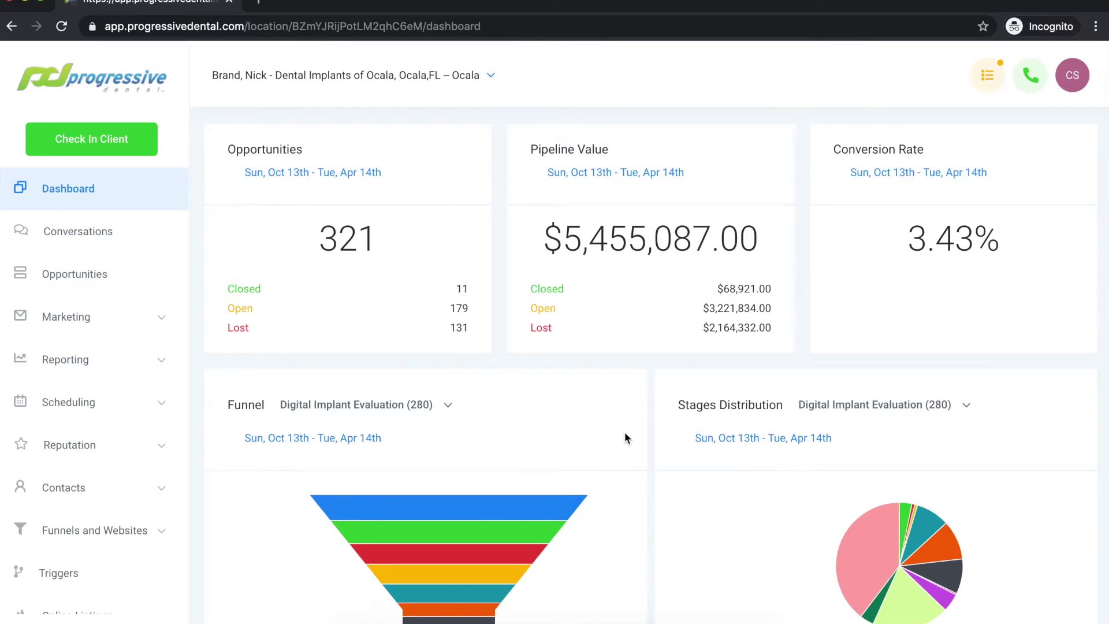
scroll(651, 421, "down", 4)
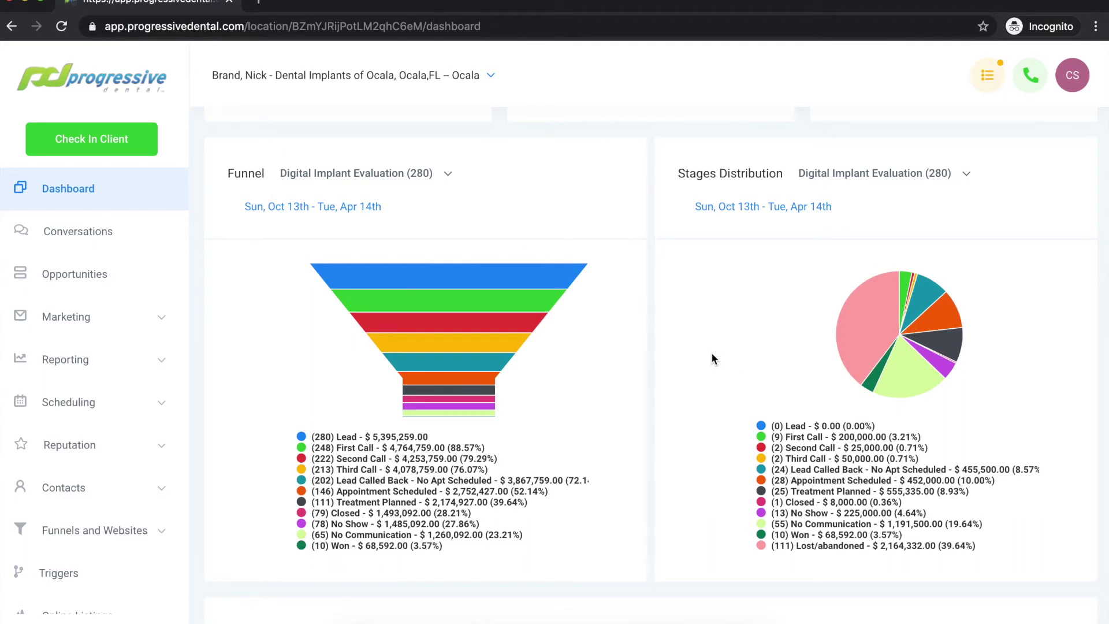
scroll(649, 365, "down", 7)
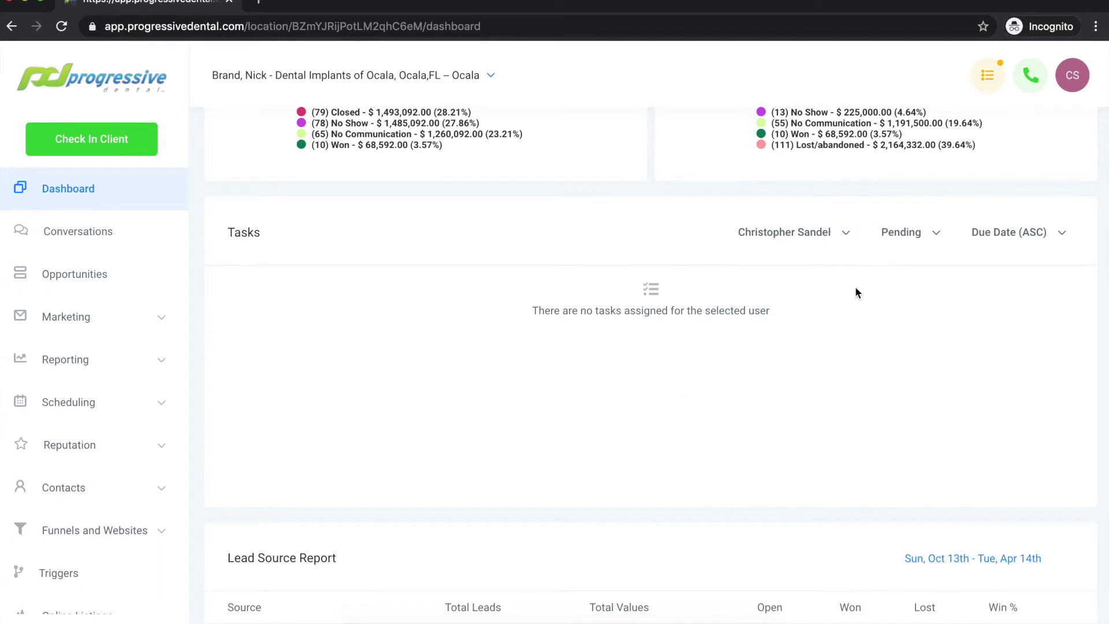
left_click(849, 240)
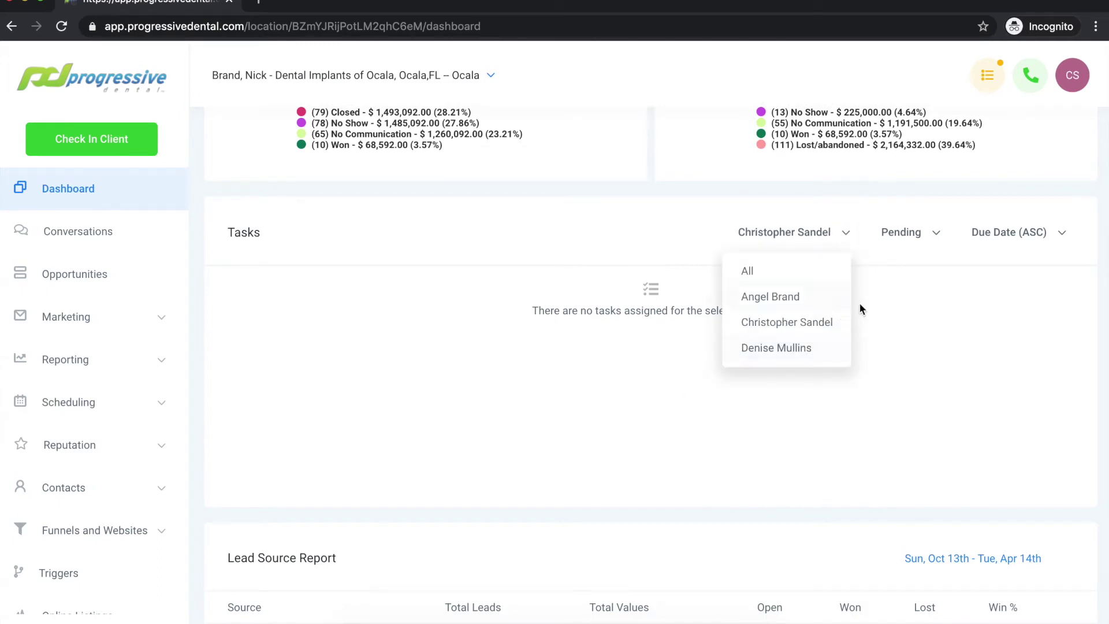
left_click(887, 319)
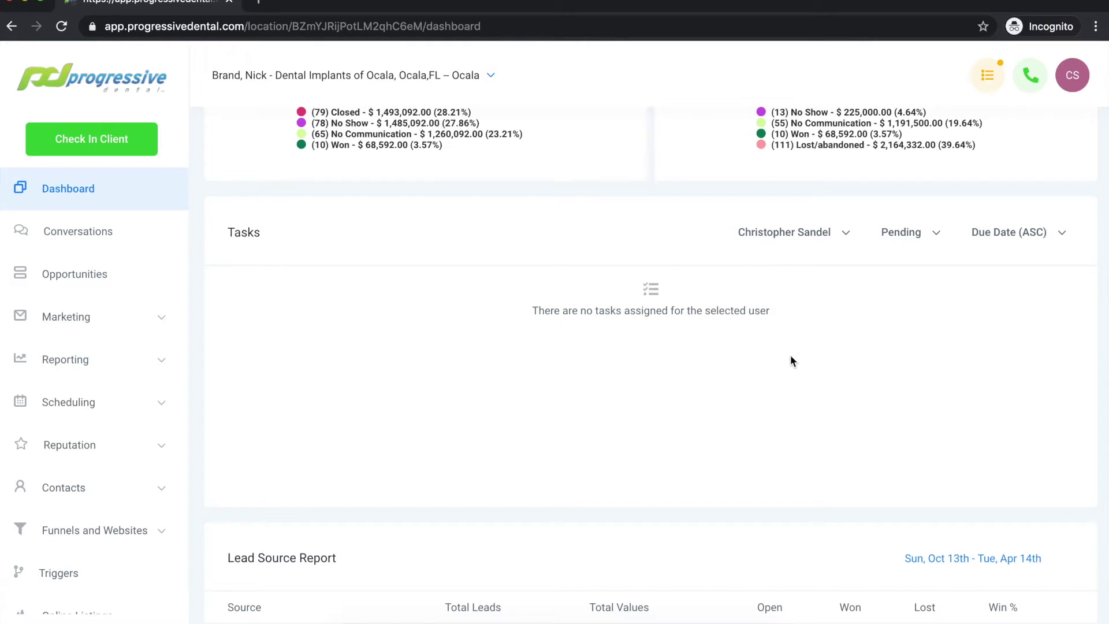
scroll(790, 356, "down", 5)
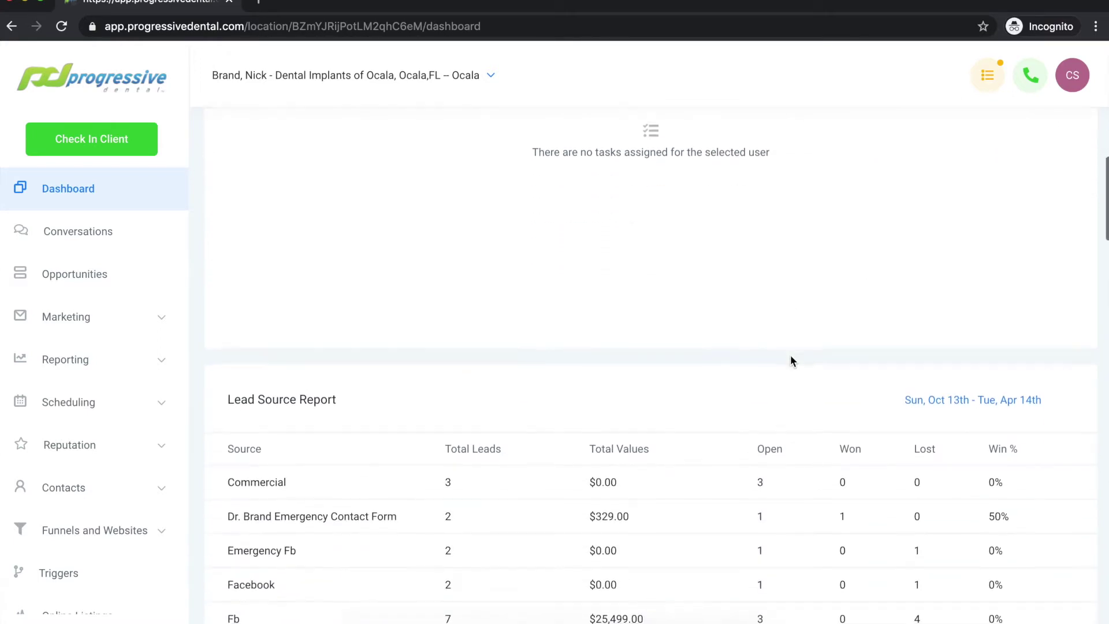
scroll(791, 361, "down", 2)
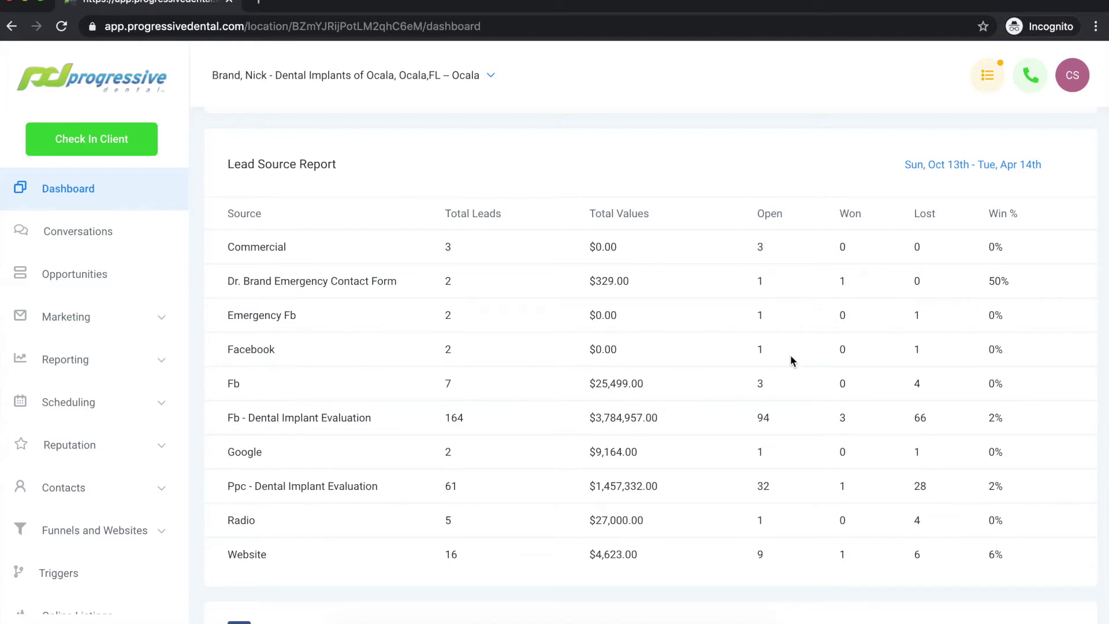
scroll(793, 361, "down", 6)
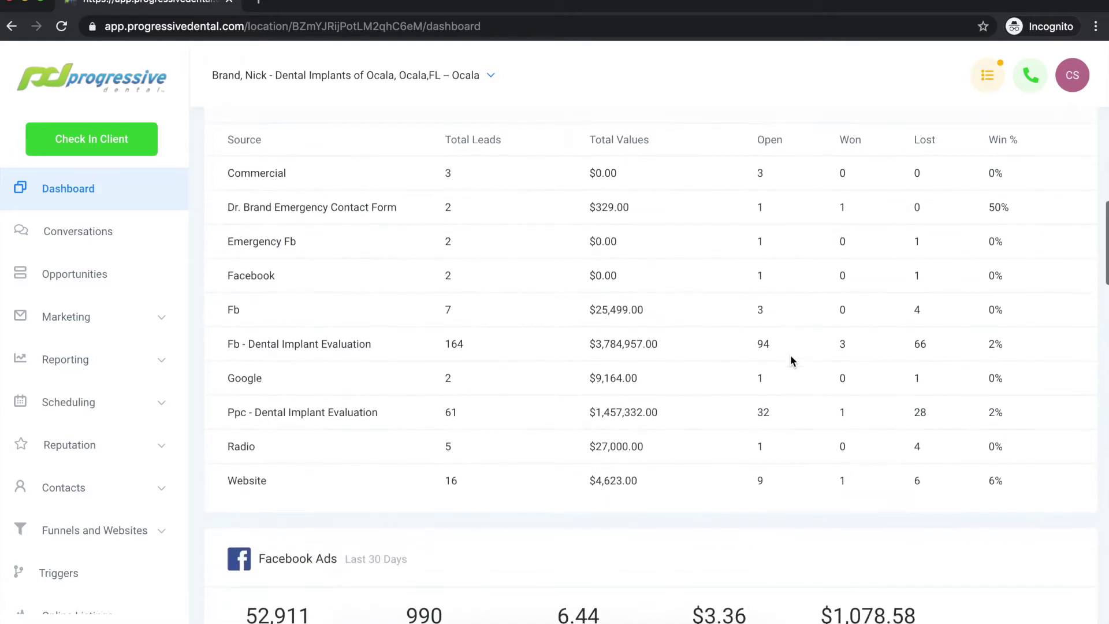
scroll(791, 360, "down", 2)
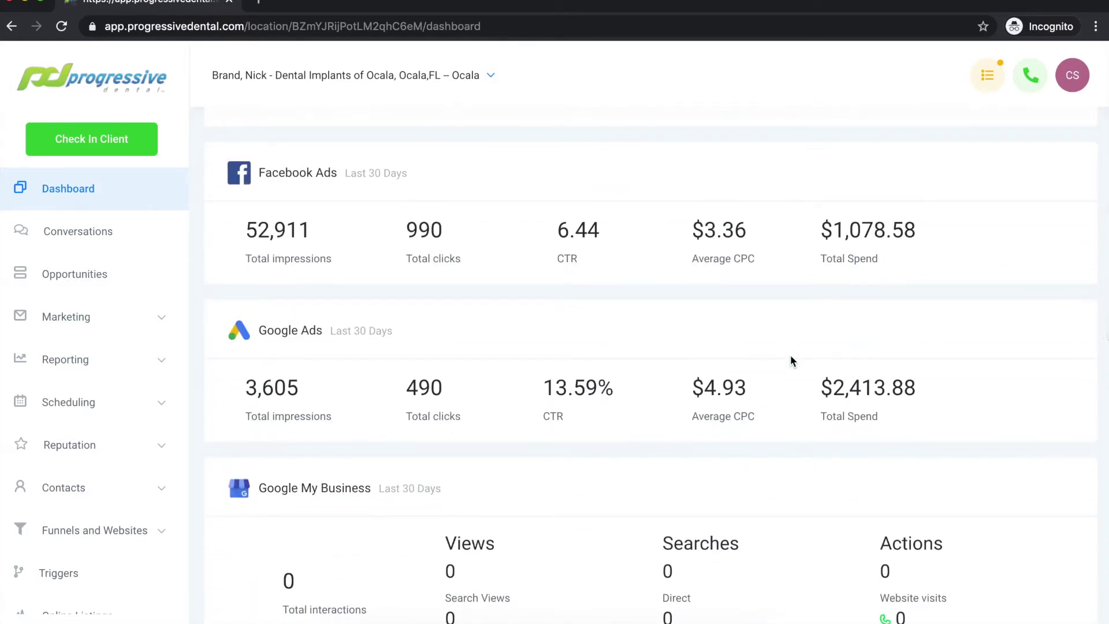
scroll(791, 360, "down", 2)
scroll(790, 360, "down", 14)
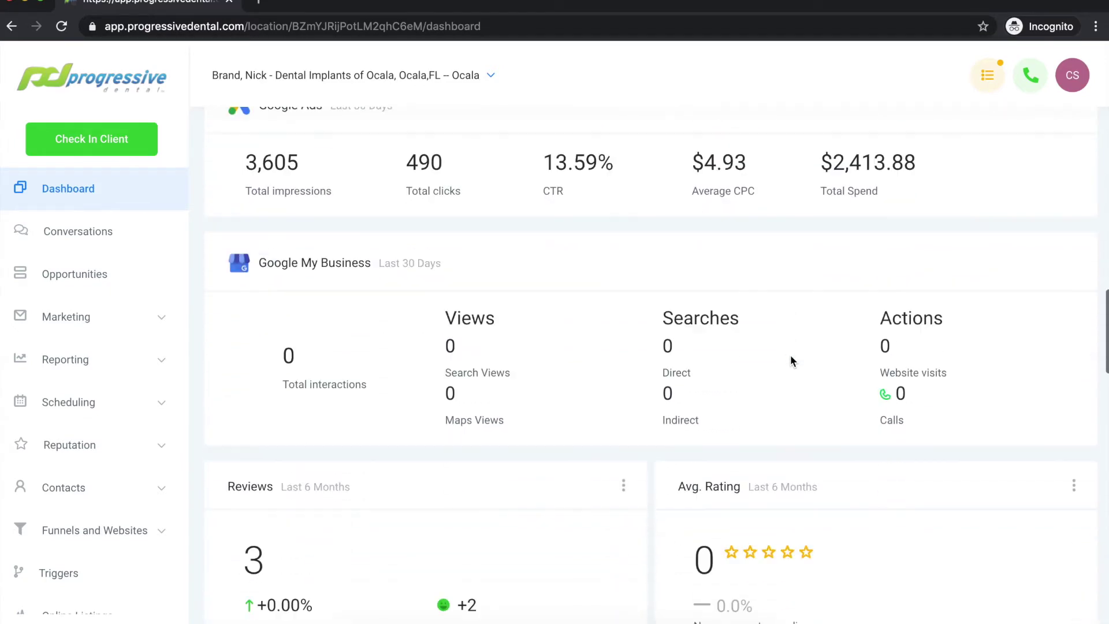
scroll(790, 359, "down", 18)
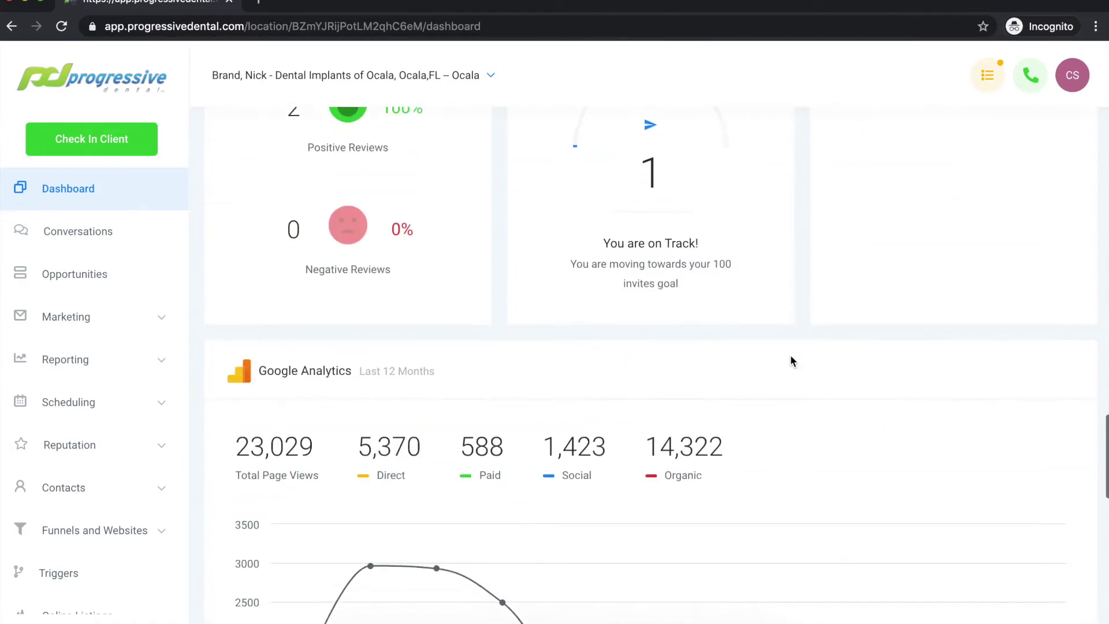
scroll(790, 360, "down", 3)
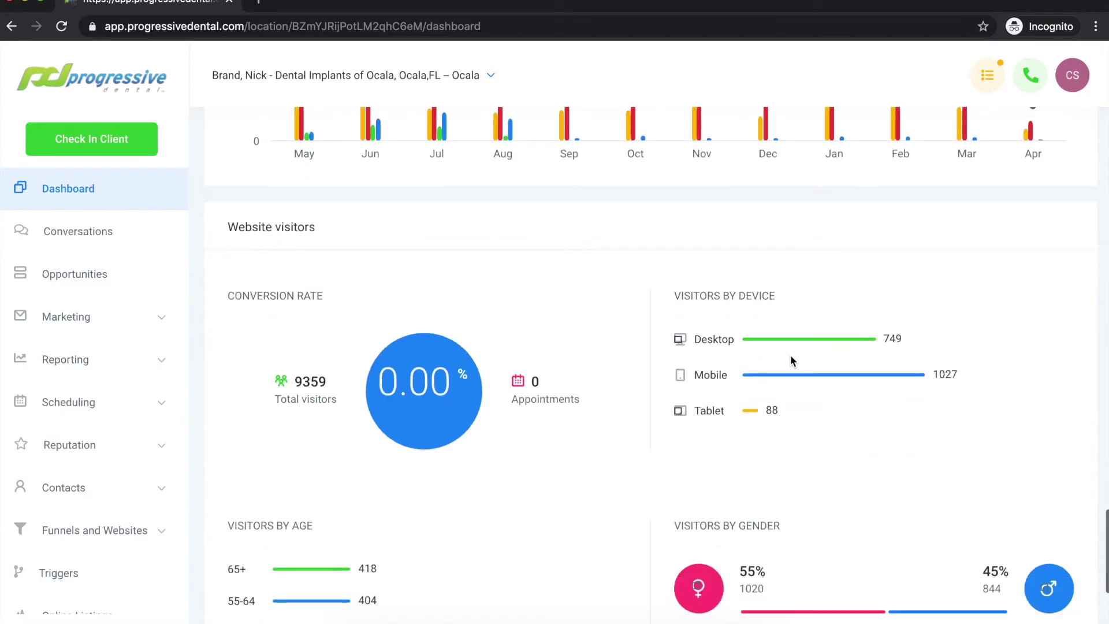
scroll(790, 359, "up", 17)
scroll(790, 361, "up", 1)
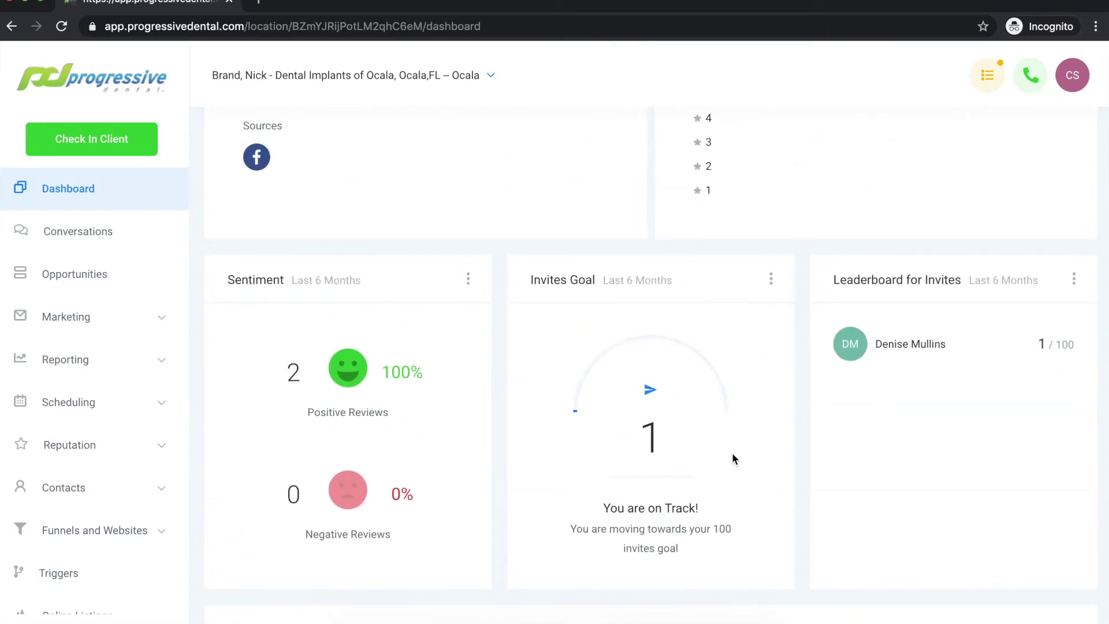
scroll(928, 406, "up", 6)
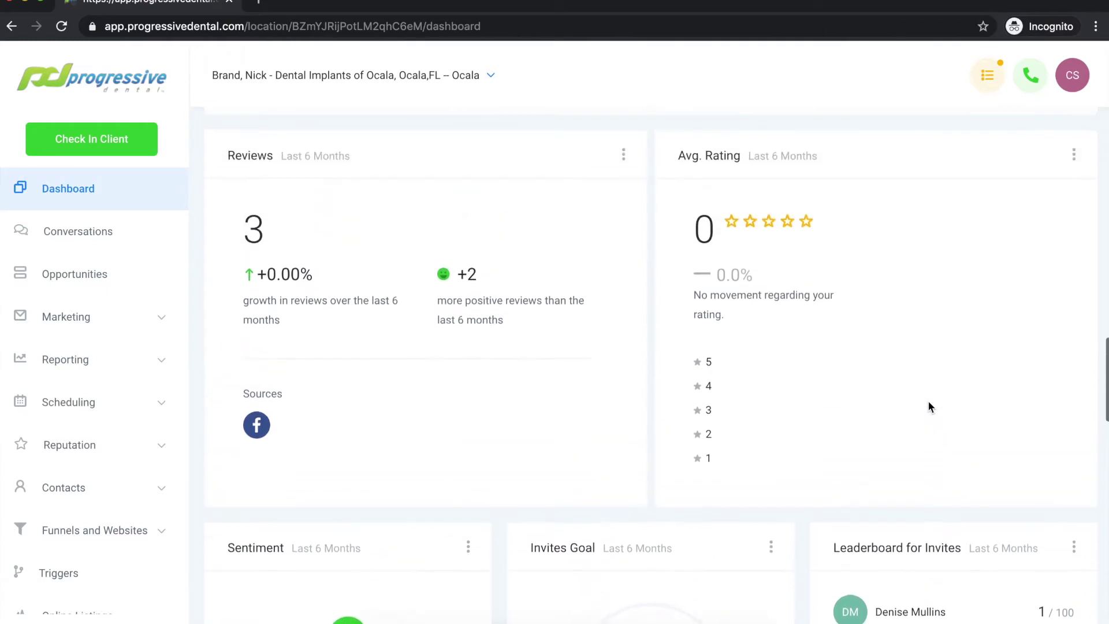
scroll(928, 406, "up", 10)
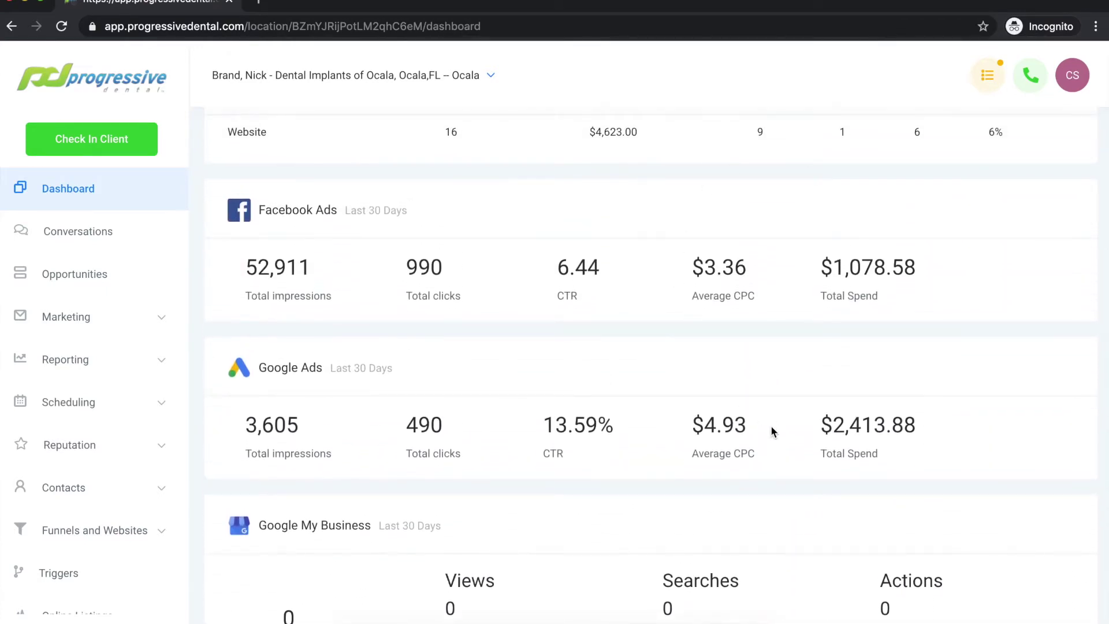
scroll(770, 425, "down", 1)
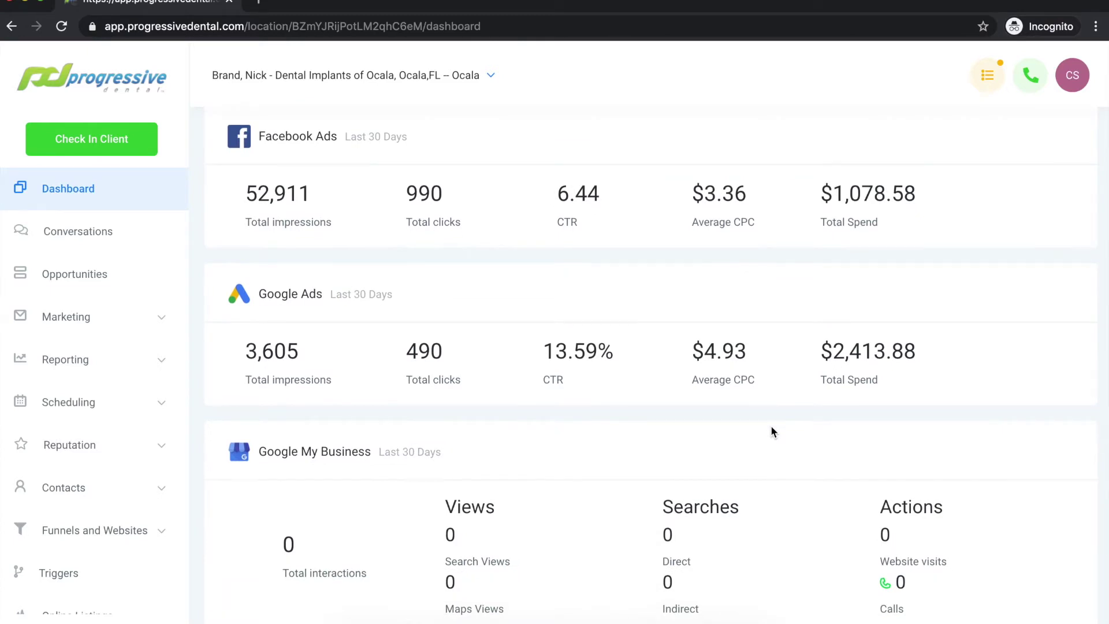
scroll(771, 427, "down", 2)
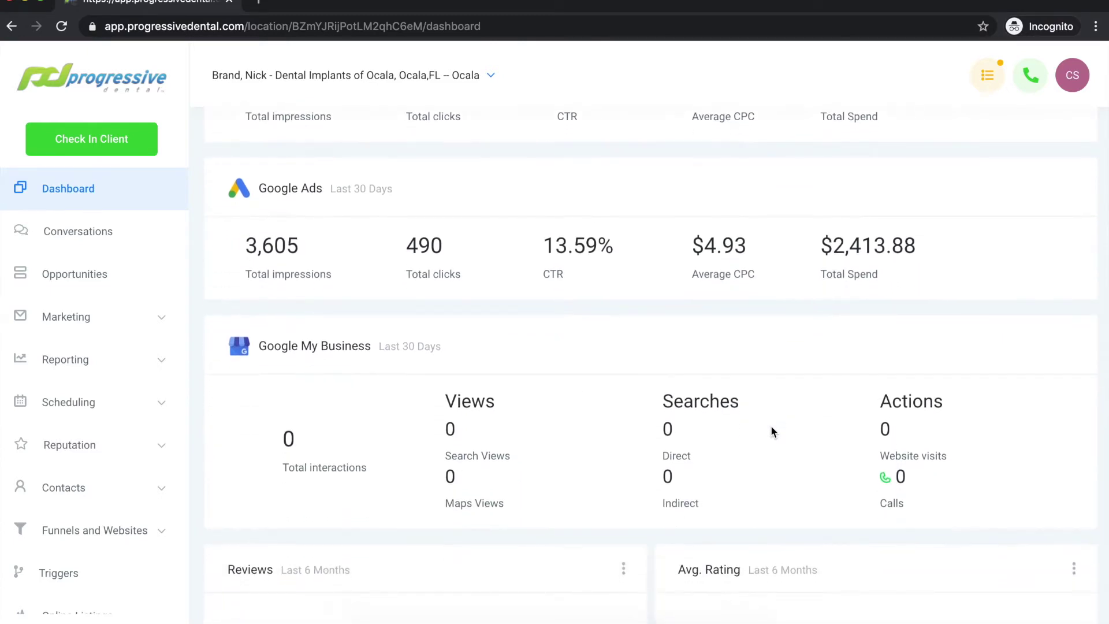
scroll(772, 429, "down", 10)
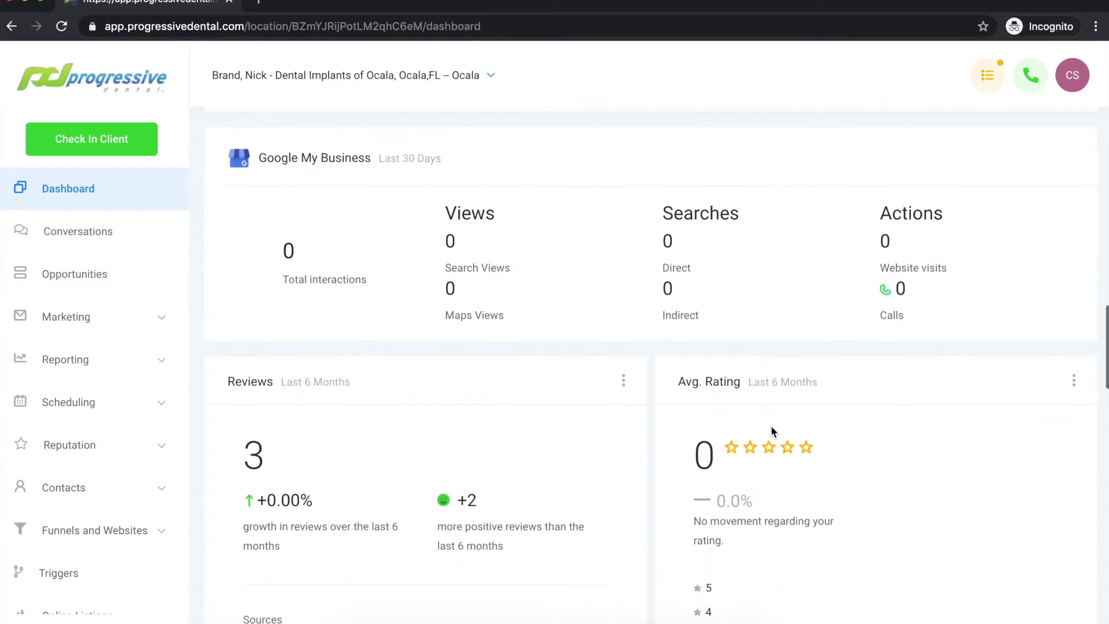
scroll(773, 432, "down", 12)
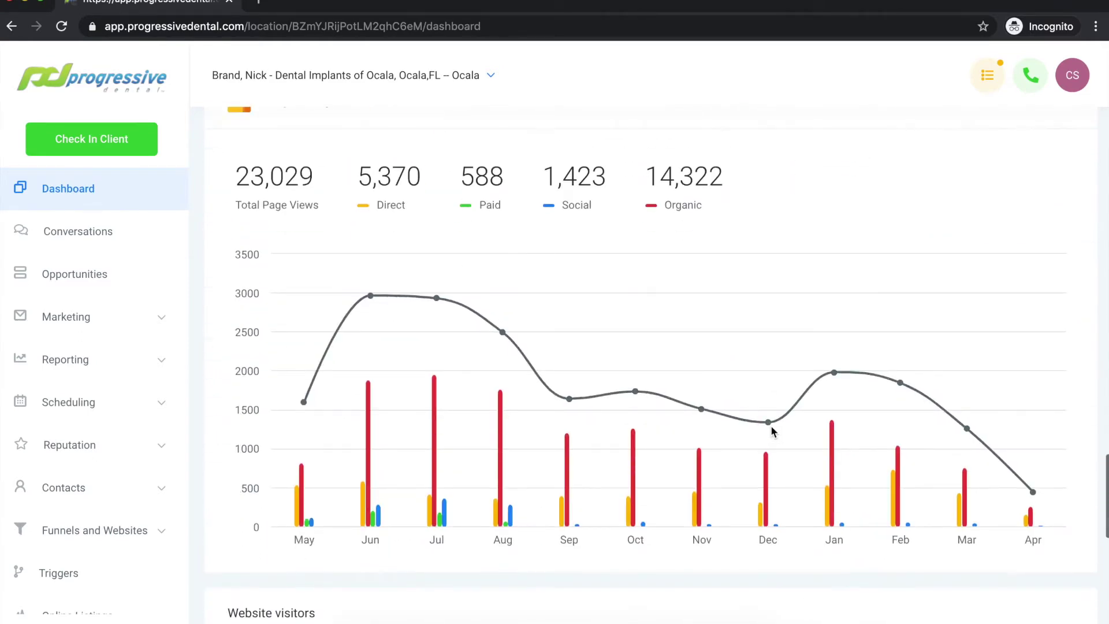
scroll(772, 430, "down", 5)
scroll(772, 430, "up", 18)
scroll(772, 431, "up", 20)
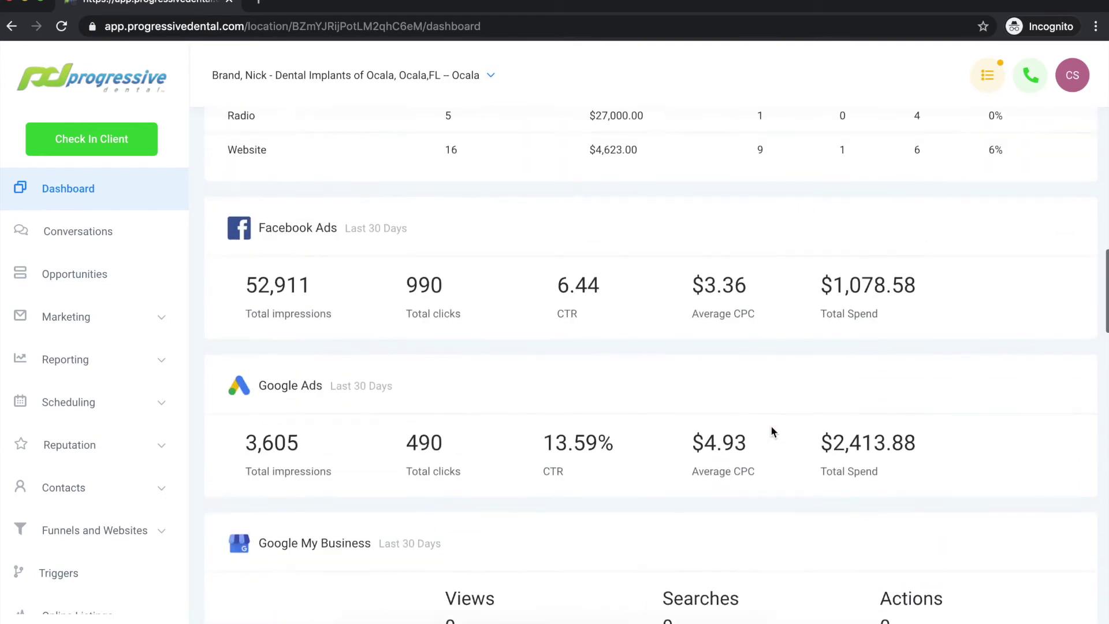
scroll(772, 428, "down", 1)
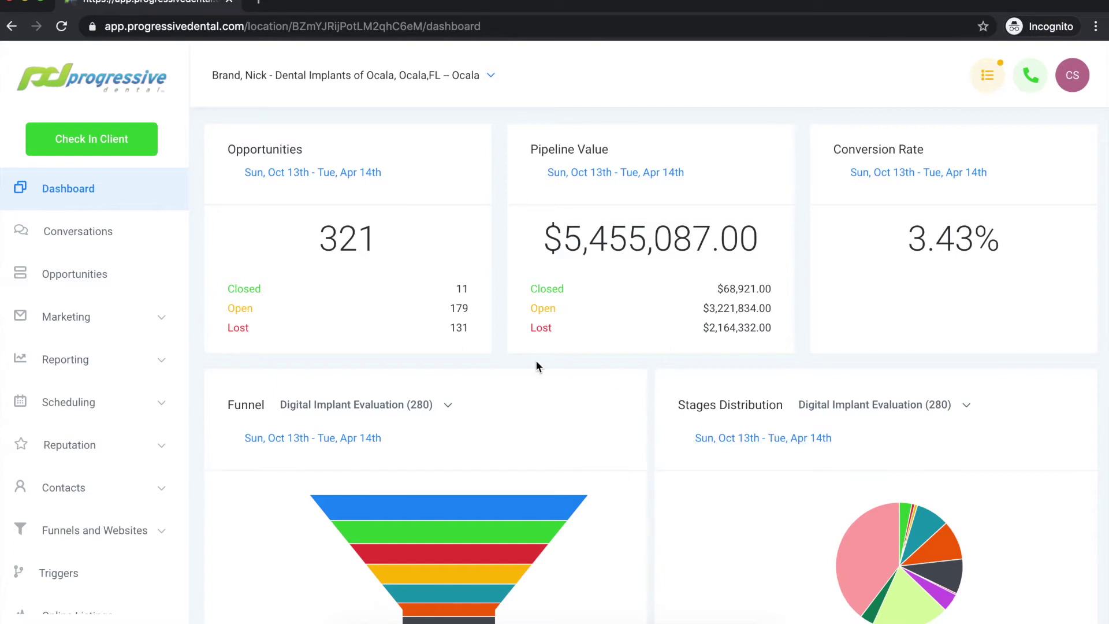
Check the Opportunities date-range picker and show figures for Oct 8 – Apr 9 (296 opportunities, $5,057,588.00).
left_click(355, 171)
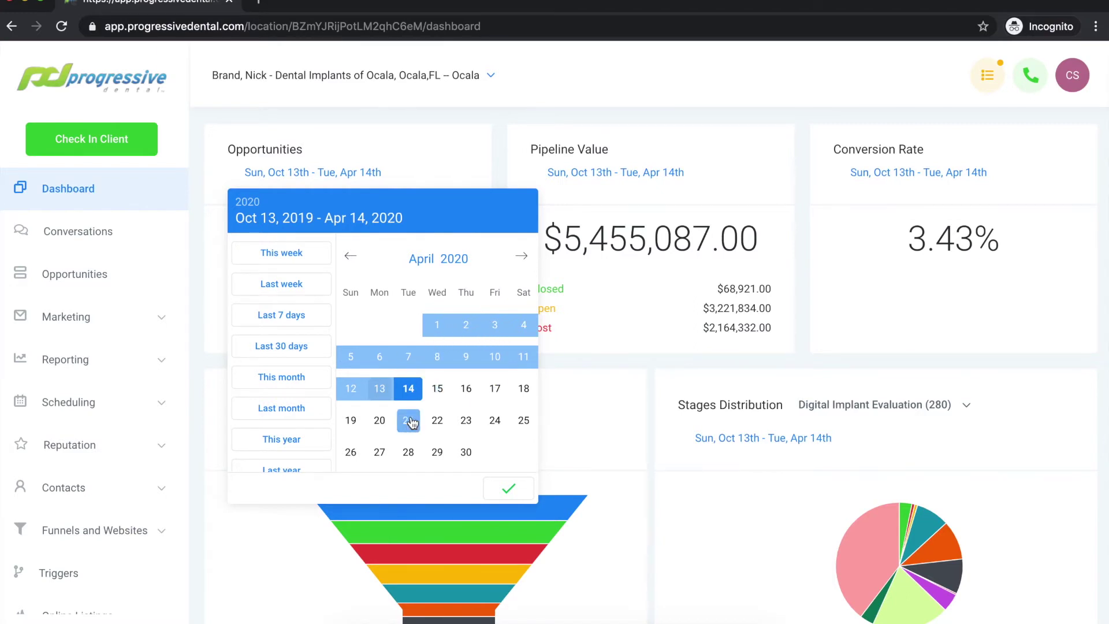
left_click(467, 151)
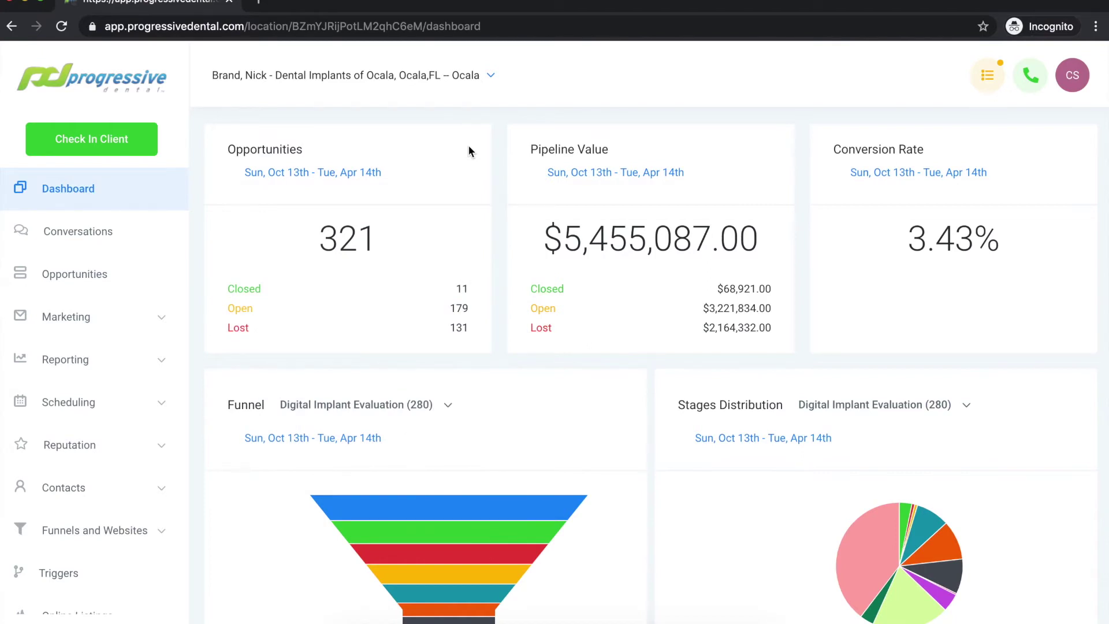
scroll(471, 149, "down", 3)
scroll(503, 165, "up", 3)
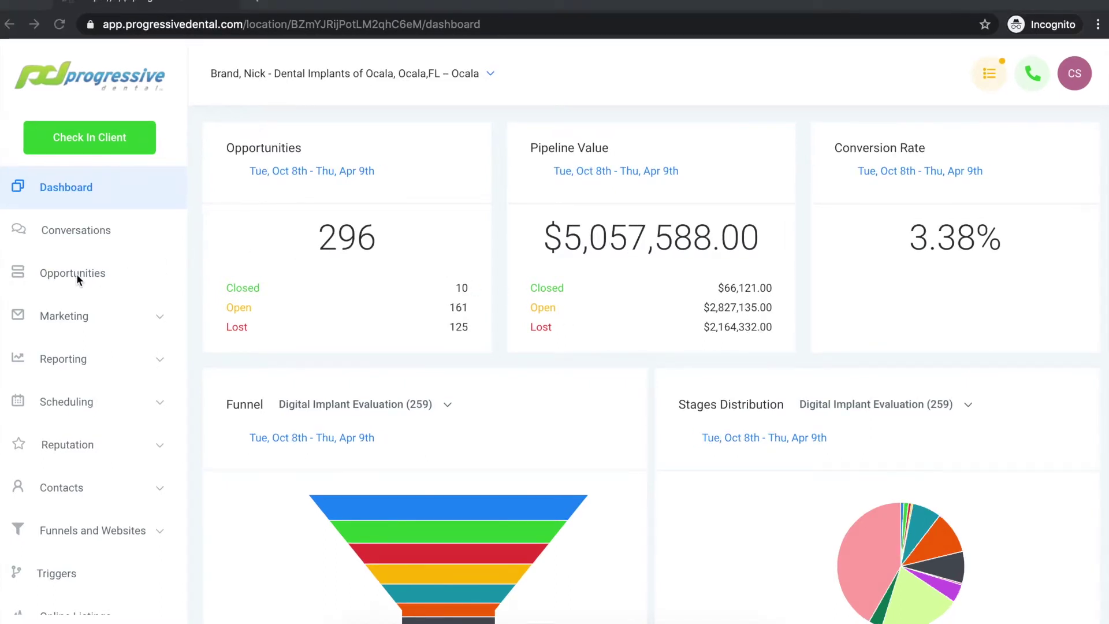
left_click(44, 273)
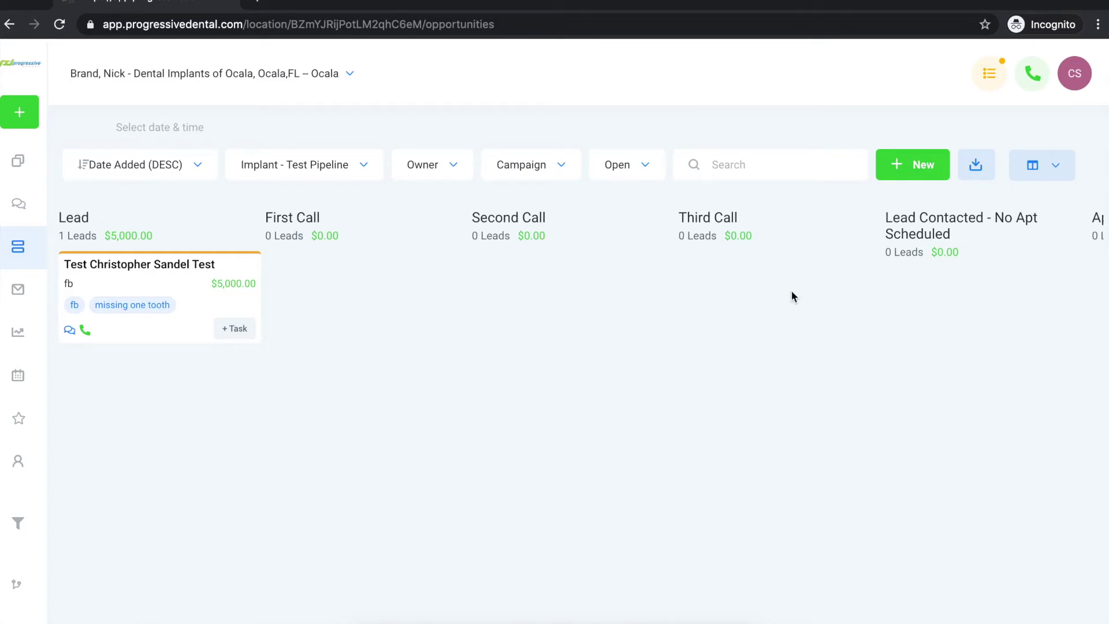
scroll(803, 300, "right", 5)
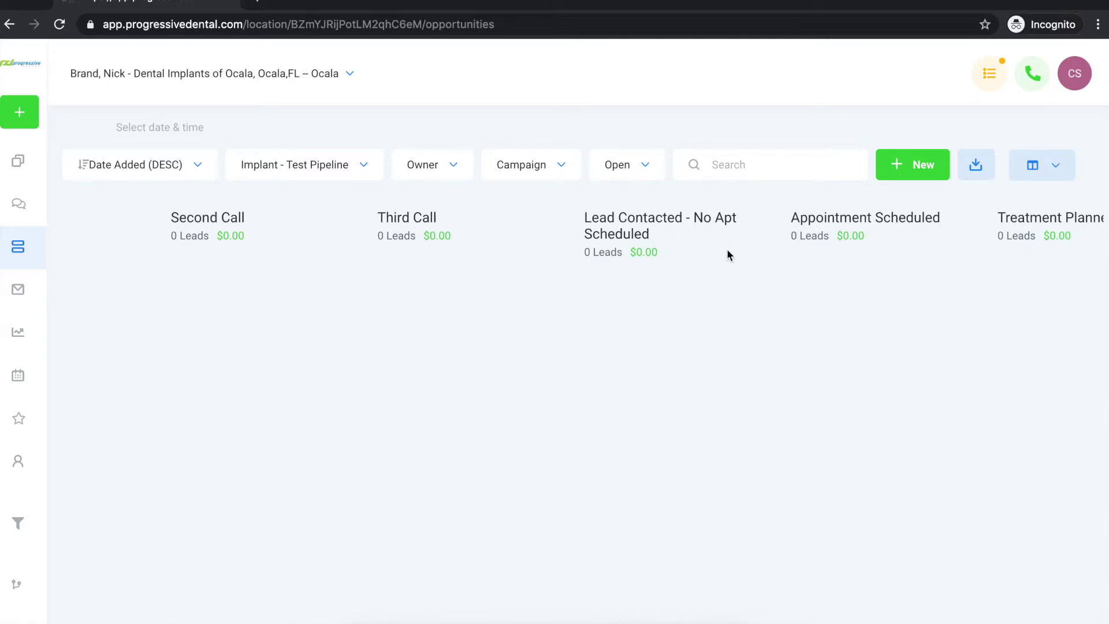
scroll(726, 248, "right", 4)
scroll(669, 215, "right", 3)
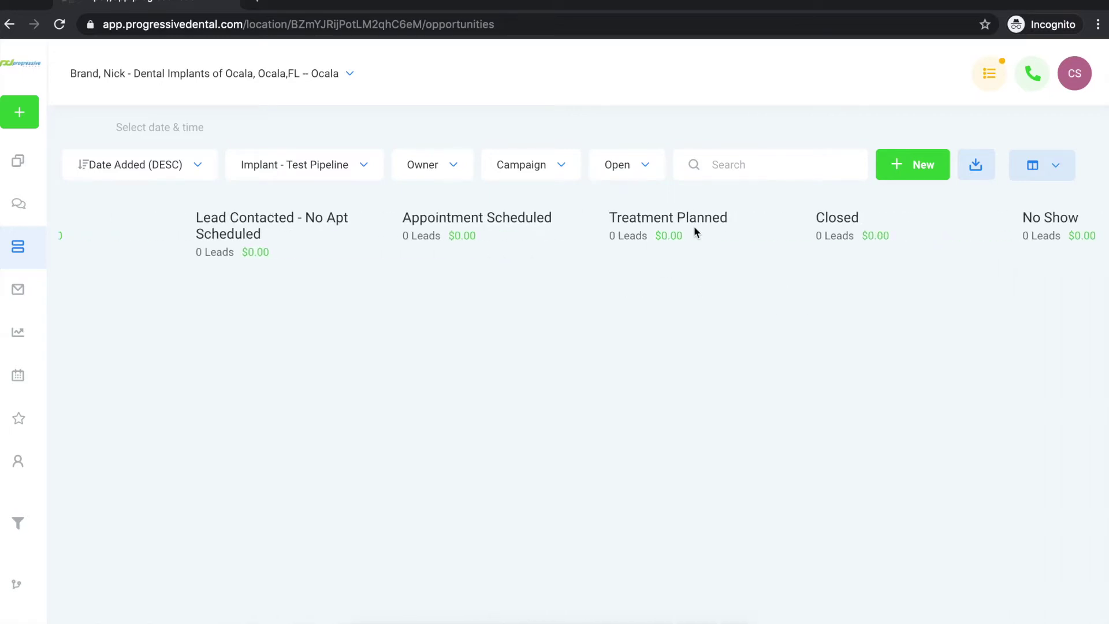
scroll(832, 260, "right", 5)
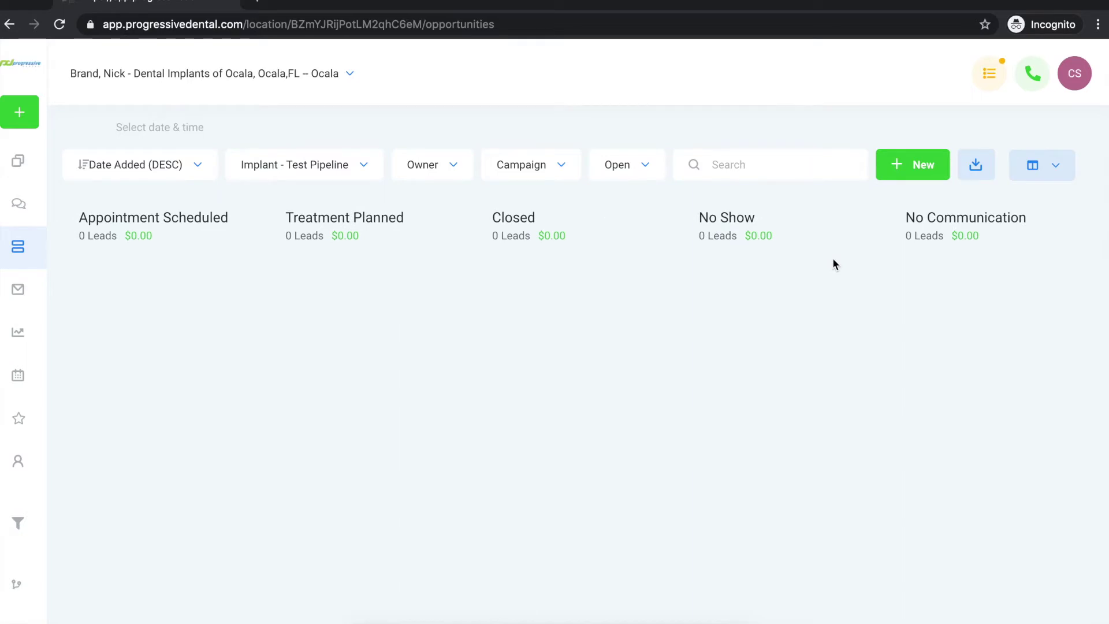
scroll(833, 260, "left", 6)
scroll(833, 261, "left", 10)
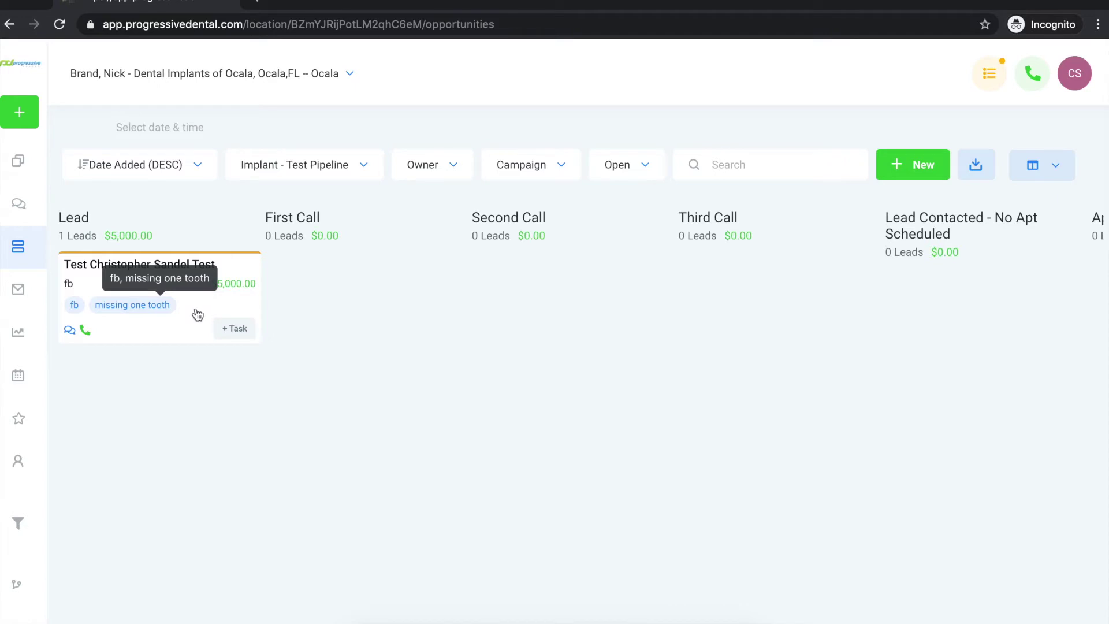
Drag the test lead to First Call, back to Lead, to First Call again, then Third Call.
left_click_drag(197, 315, 398, 318)
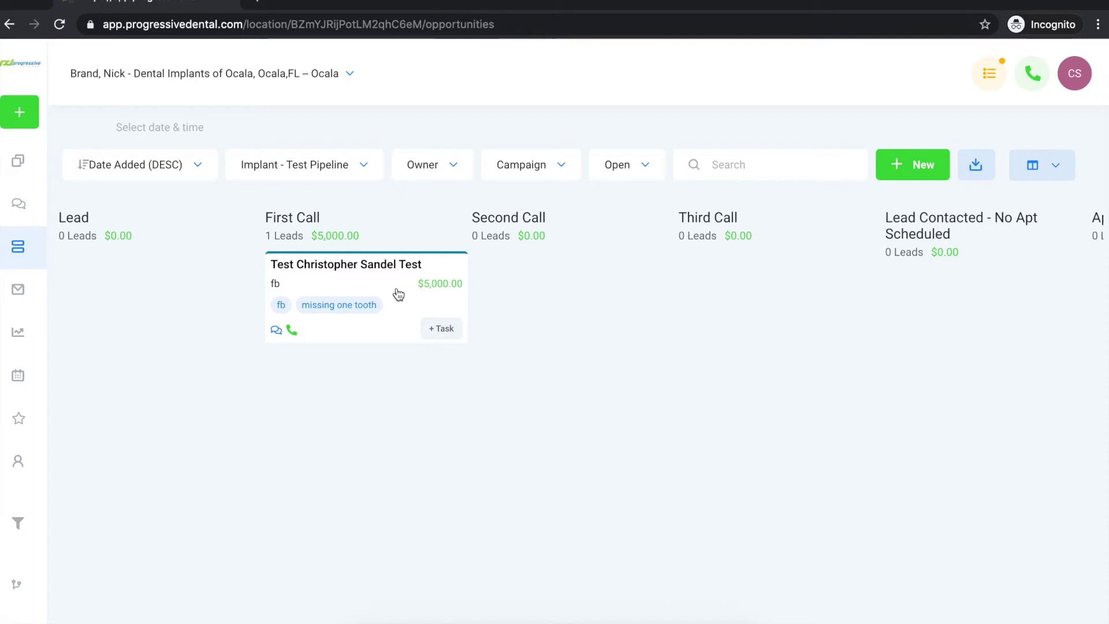
left_click_drag(398, 295, 197, 303)
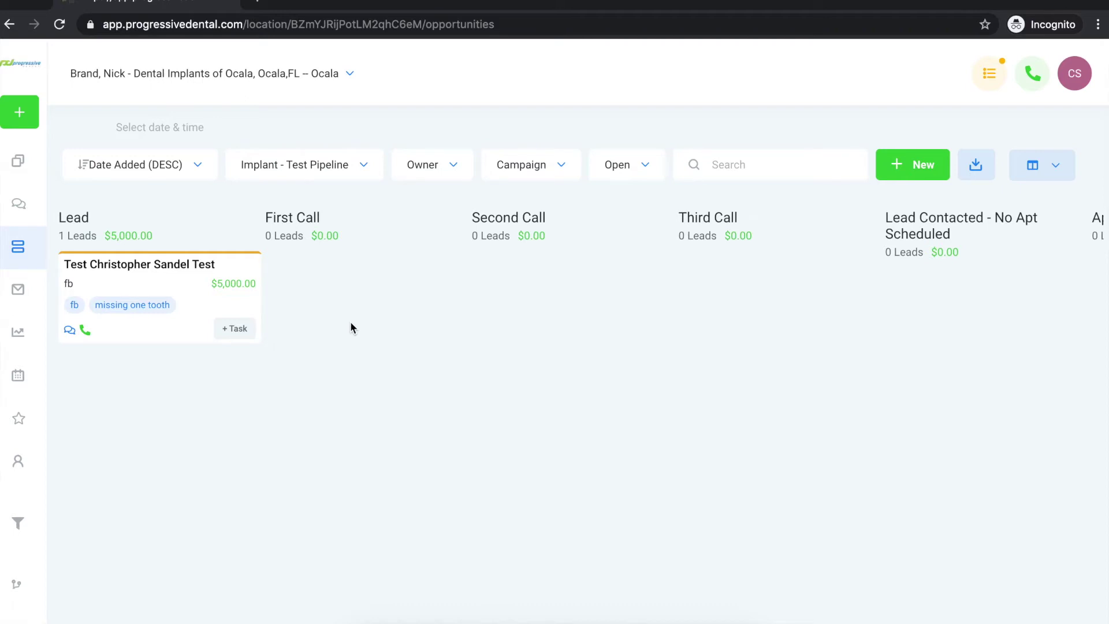
left_click_drag(180, 289, 387, 297)
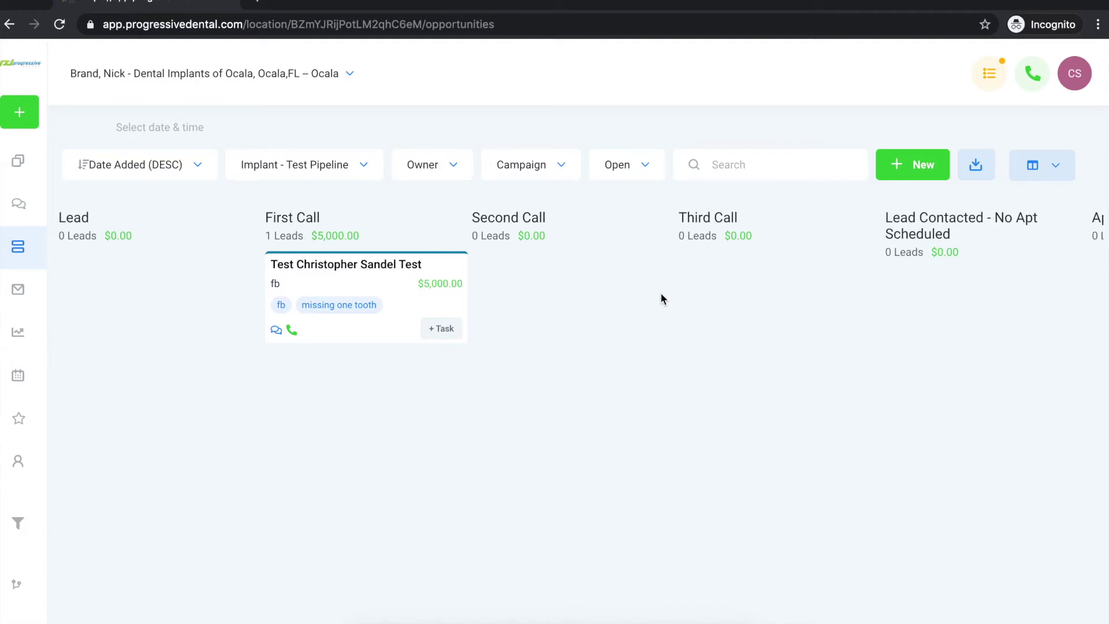
left_click_drag(393, 286, 778, 302)
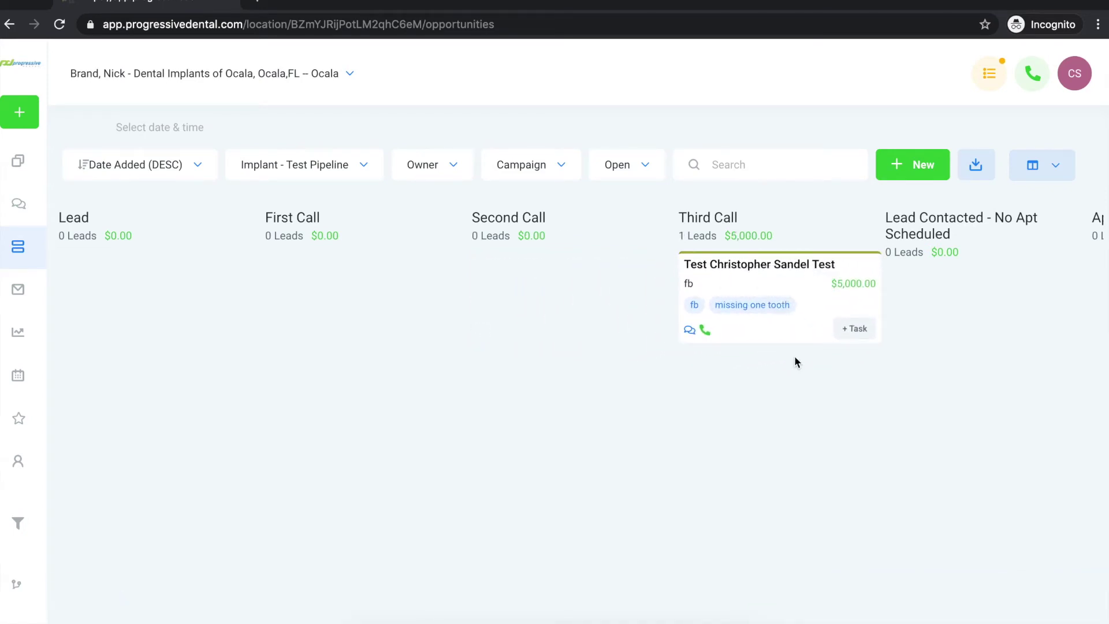
scroll(795, 357, "right", 5)
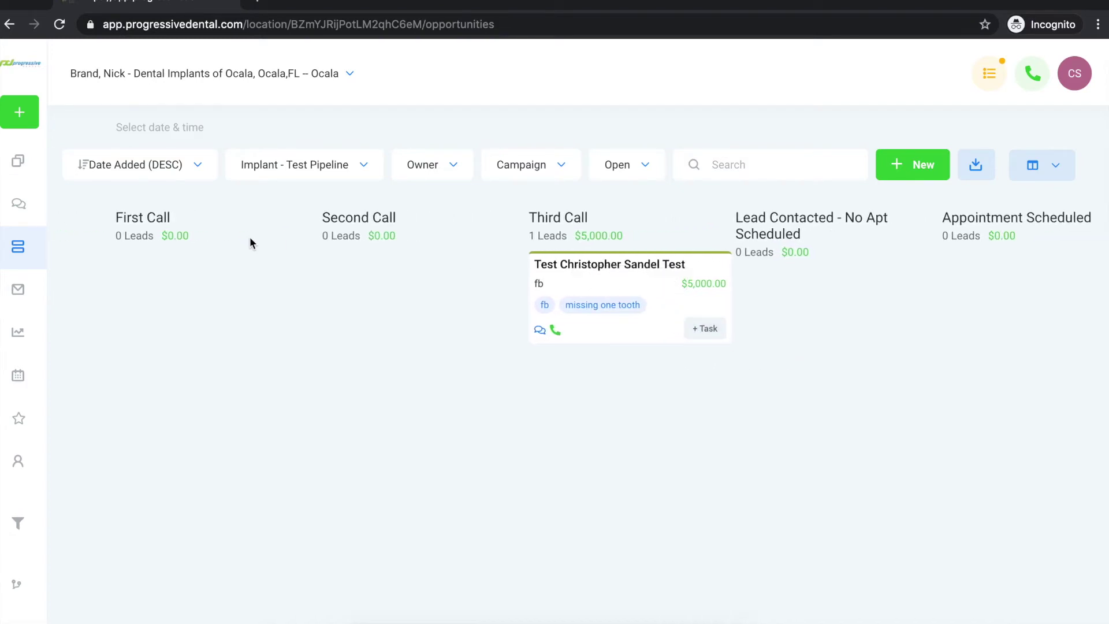
scroll(164, 285, "left", 5)
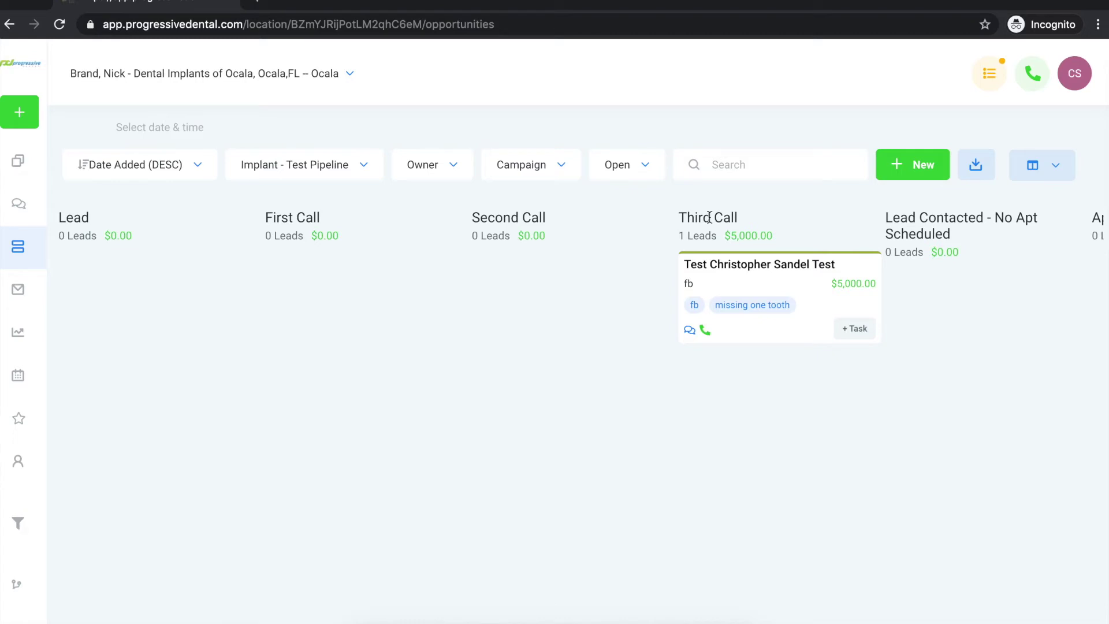
Move the lead to No Communication, back to Lead, Lead Contacted, then Appointment Scheduled.
left_click_drag(801, 286, 1022, 300)
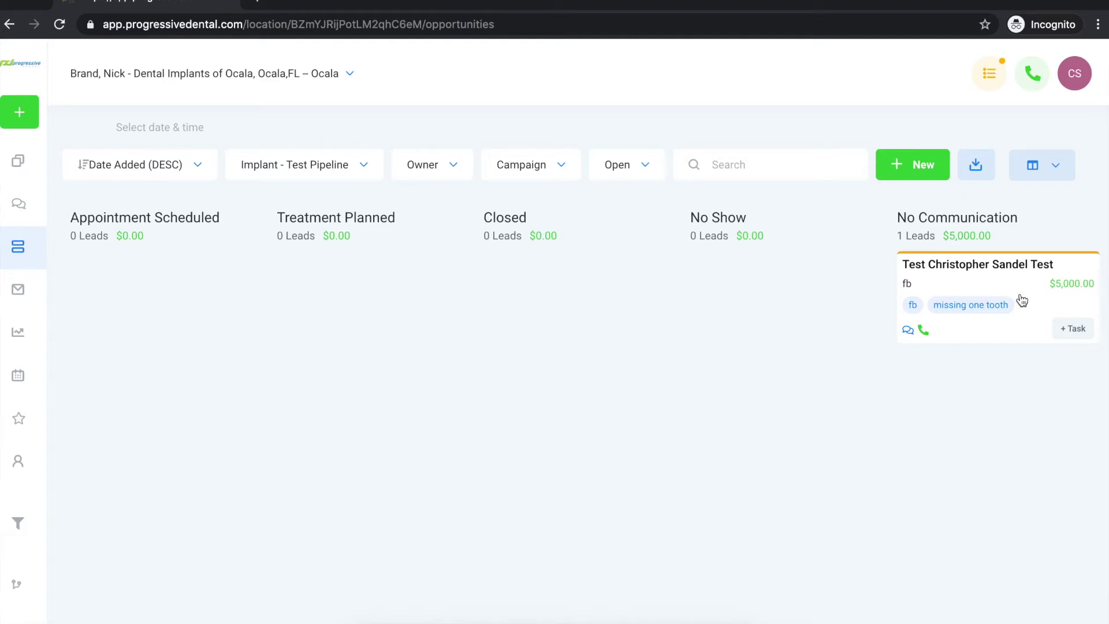
left_click_drag(1023, 293, 192, 300)
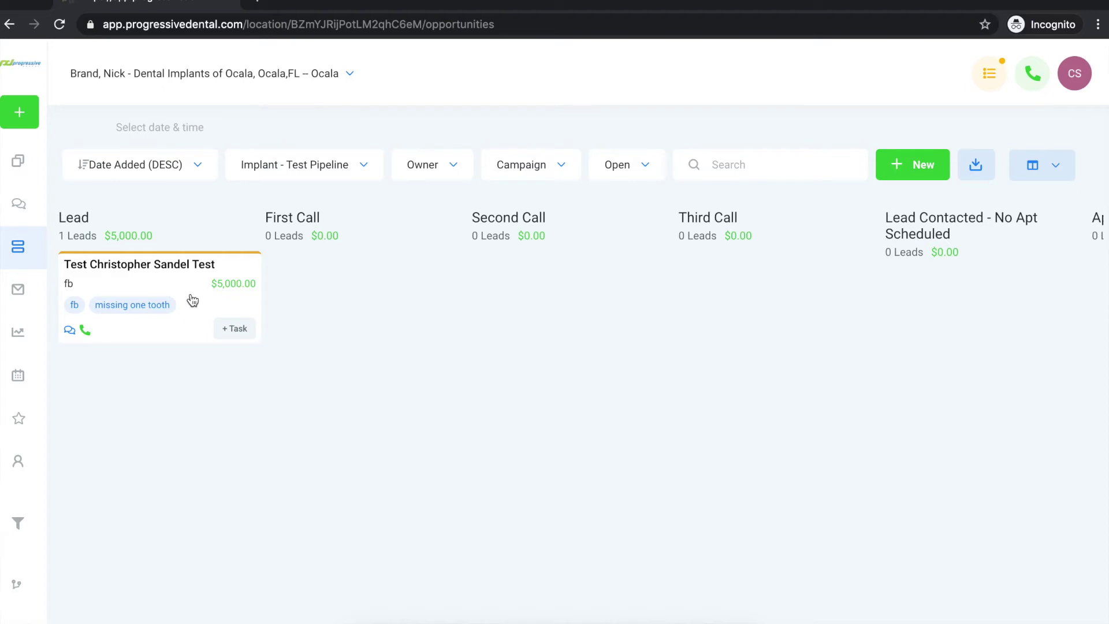
left_click_drag(185, 293, 929, 319)
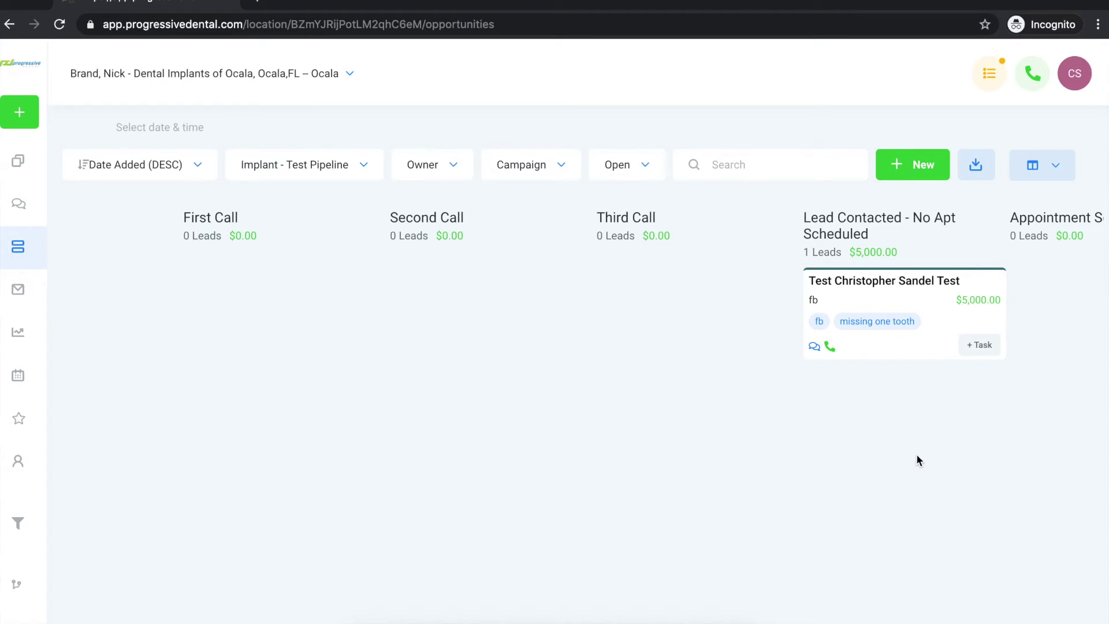
scroll(911, 460, "right", 4)
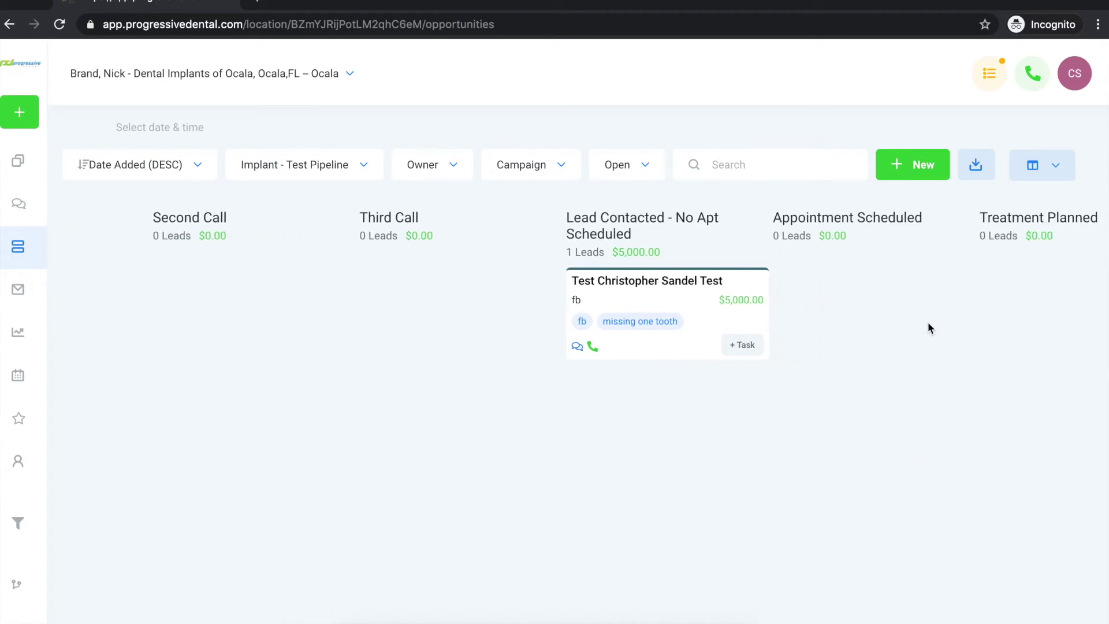
left_click_drag(696, 304, 898, 293)
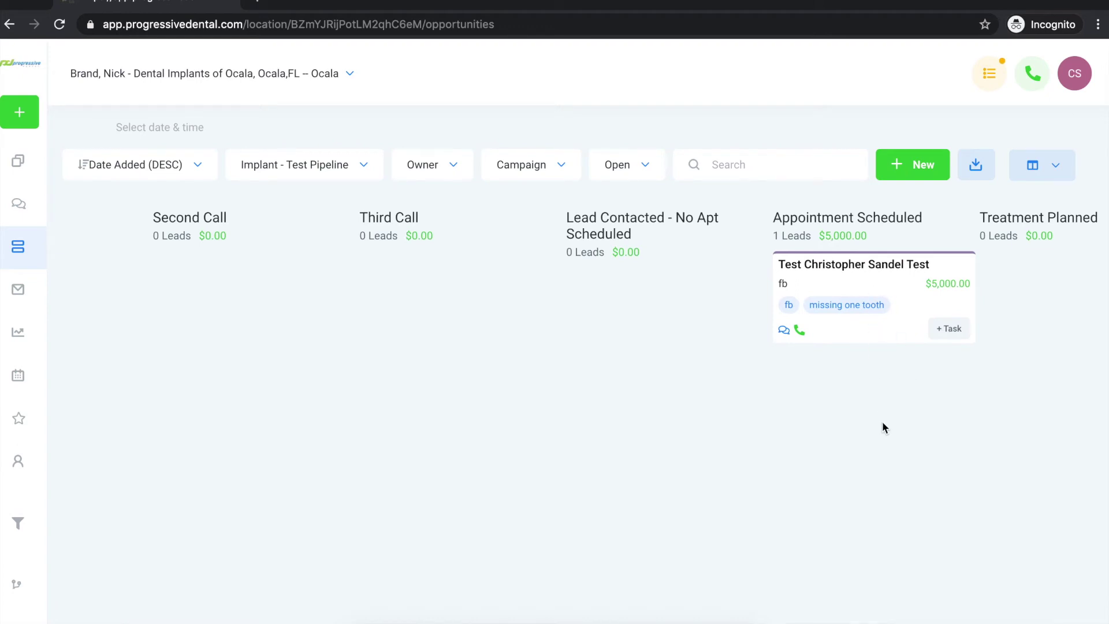
scroll(882, 422, "right", 5)
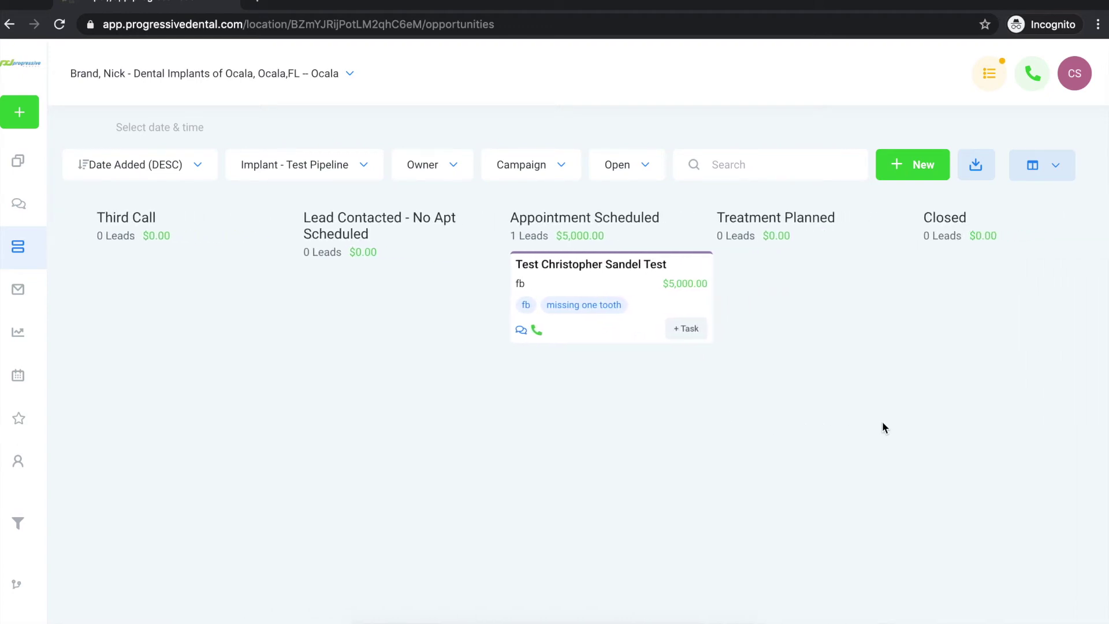
scroll(882, 422, "right", 2)
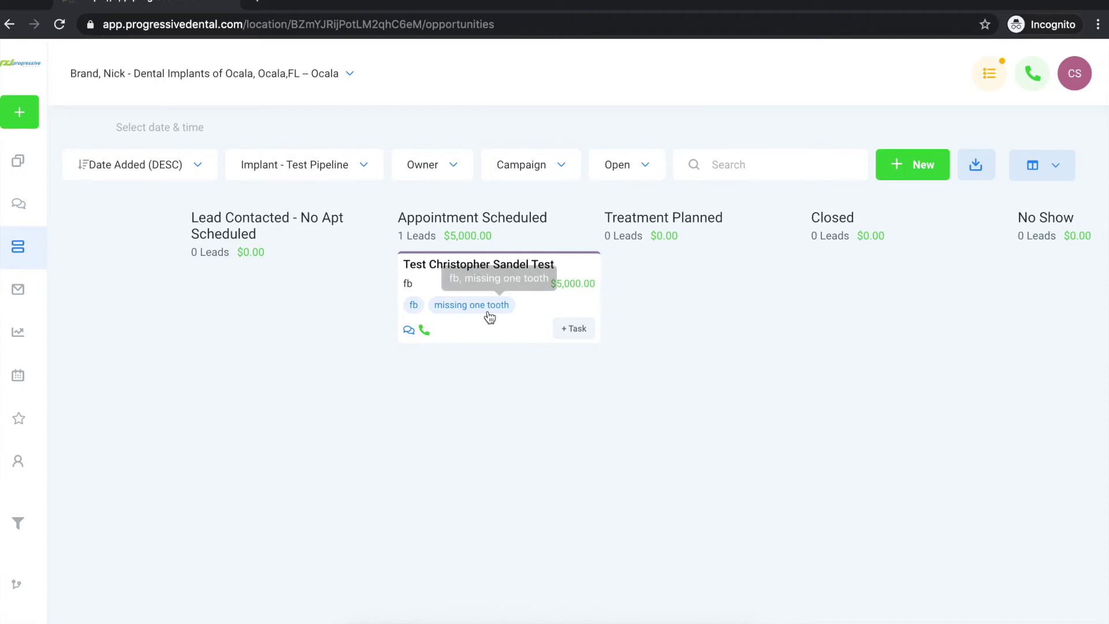
Edit the test lead's Lead Value from 5000 to 25499 and update the opportunity.
left_click(547, 307)
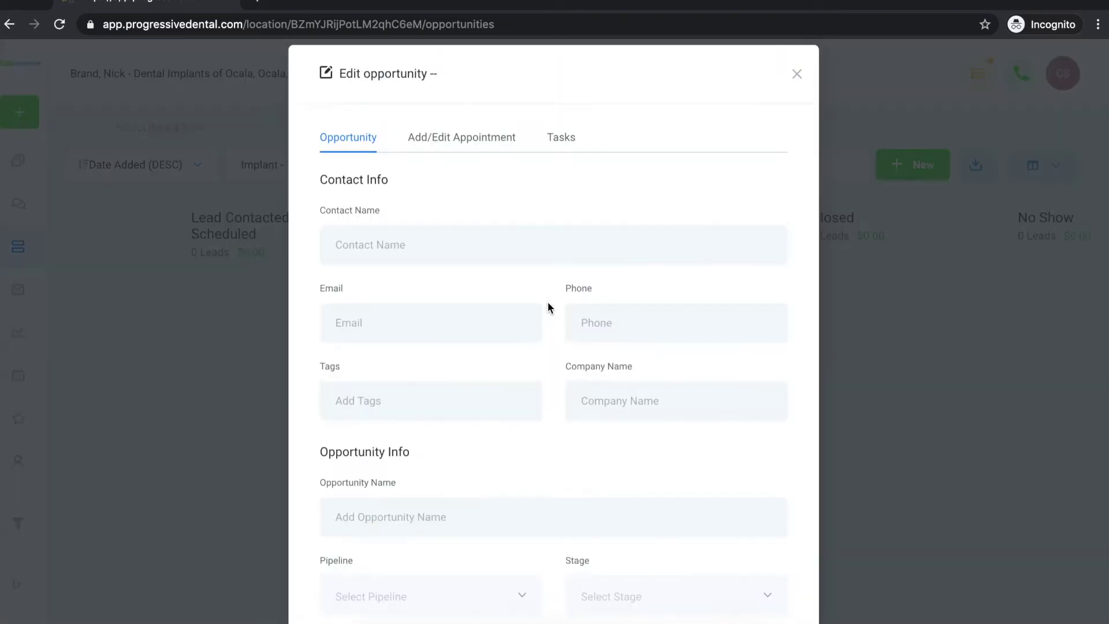
scroll(552, 390, "down", 5)
left_click(586, 415)
left_click_drag(586, 414, 575, 415)
type("25")
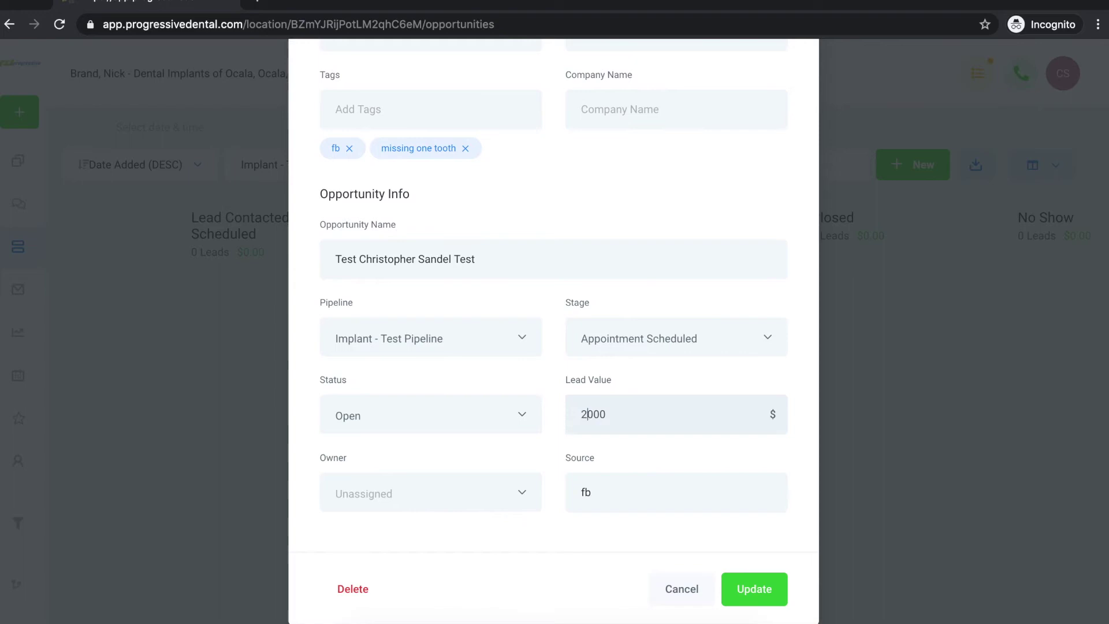
left_click(612, 414)
key("BackSpace")
key("BackSpace")
key("BackSpace")
type("999")
left_click(596, 417)
key("BackSpace")
type("4")
left_click(766, 584)
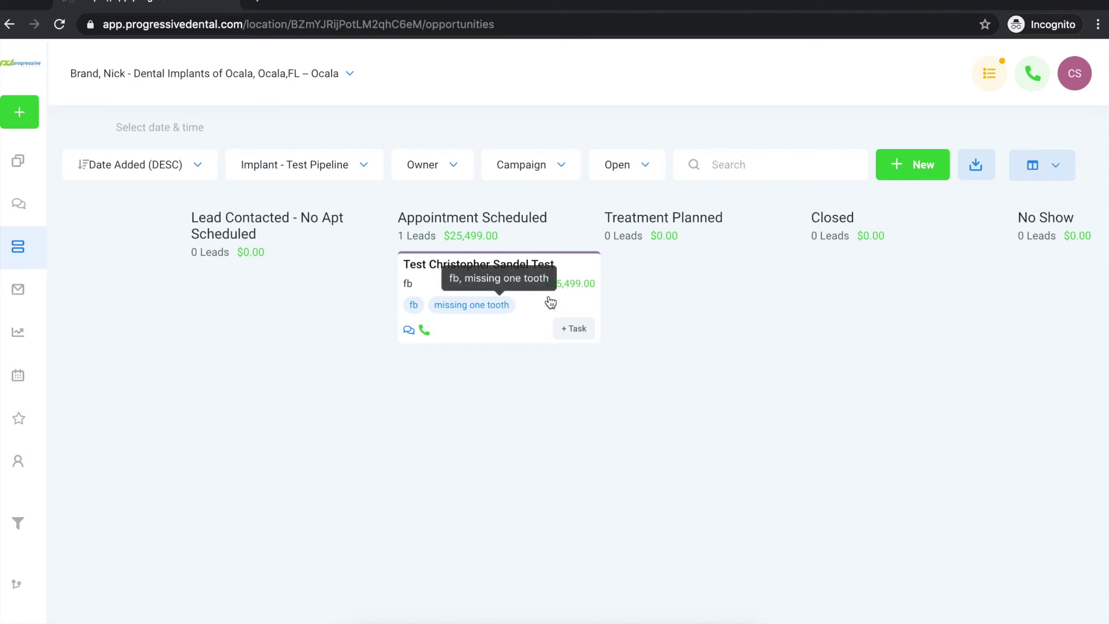
Drag the test lead to Treatment Planned, then Closed, and try marking it as won.
left_click_drag(550, 302, 733, 314)
scroll(728, 409, "right", 3)
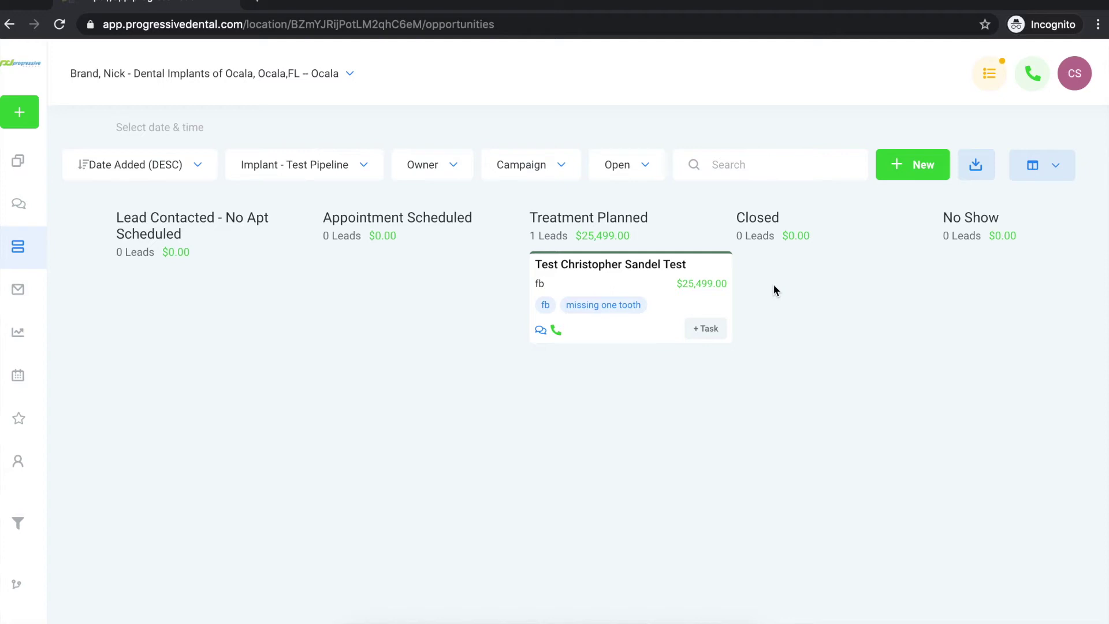
left_click_drag(687, 301, 845, 291)
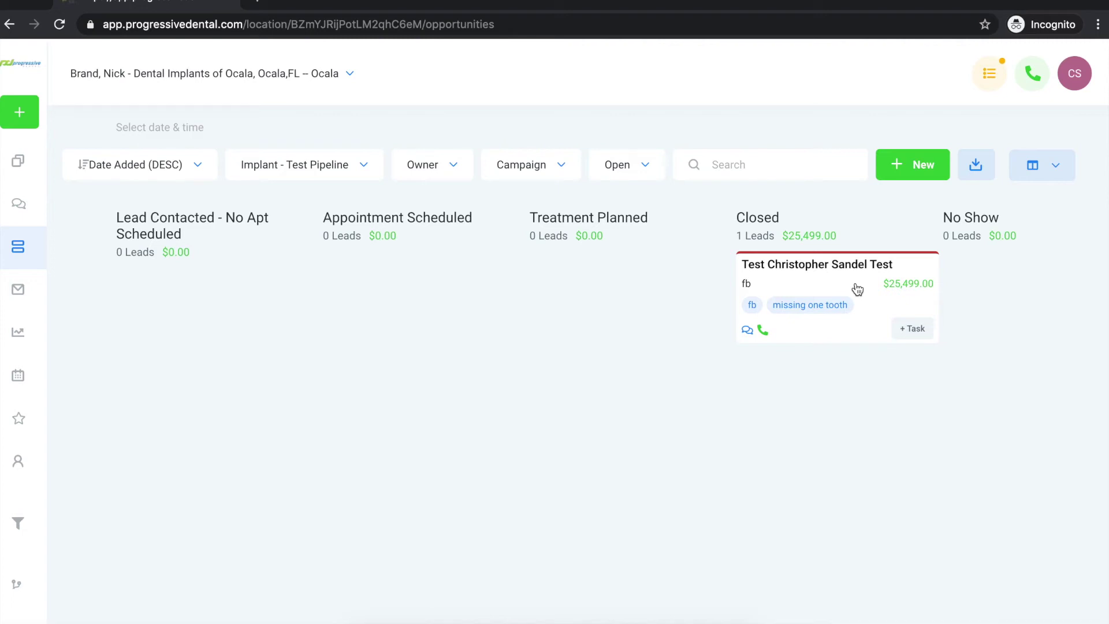
mouse_move(857, 289)
left_mouse_down()
mouse_move(847, 396)
mouse_move(886, 618)
mouse_move(853, 301)
left_mouse_up()
left_click(885, 305)
Move the lead back to Appointment Scheduled, then No Show, and finally back to Lead.
left_click_drag(884, 305, 458, 319)
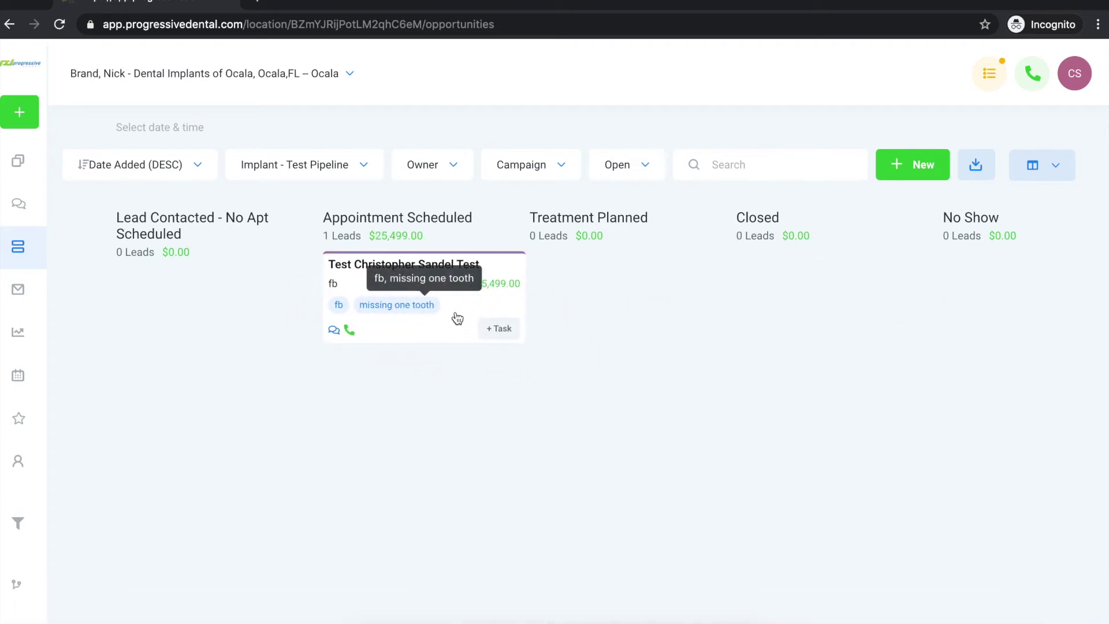
left_click_drag(457, 319, 1040, 317)
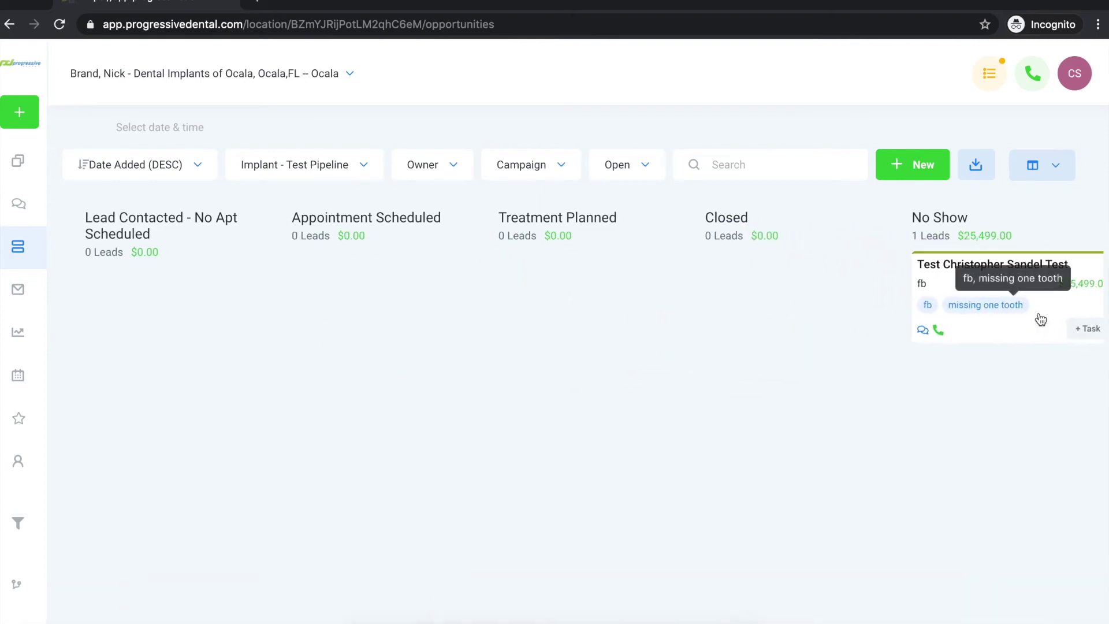
scroll(993, 414, "right", 3)
scroll(993, 417, "left", 1)
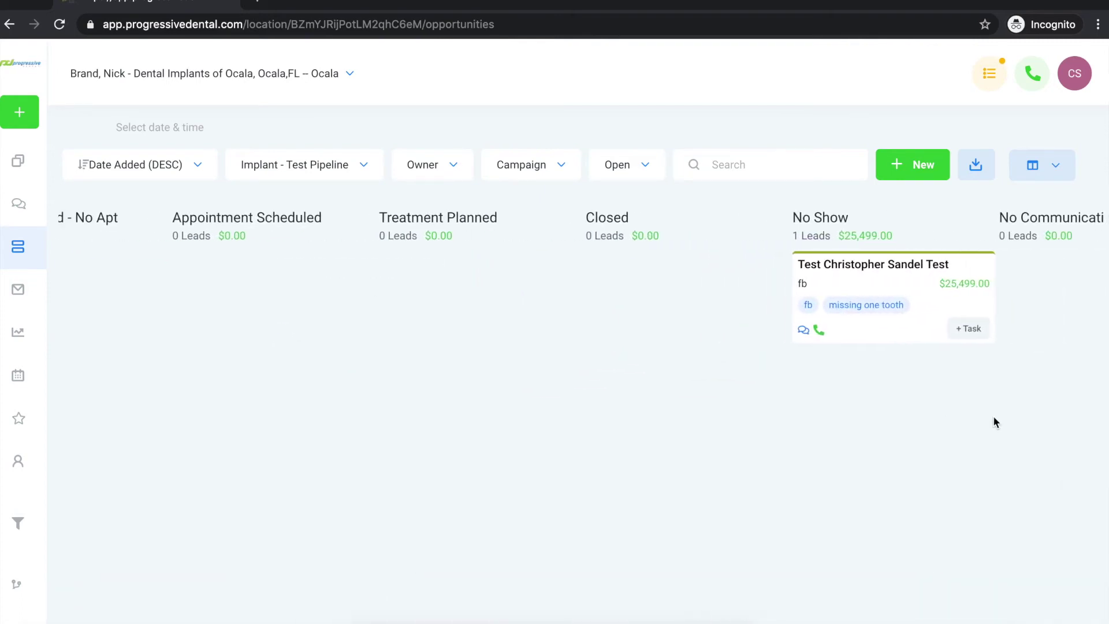
scroll(993, 416, "left", 7)
scroll(994, 416, "left", 5)
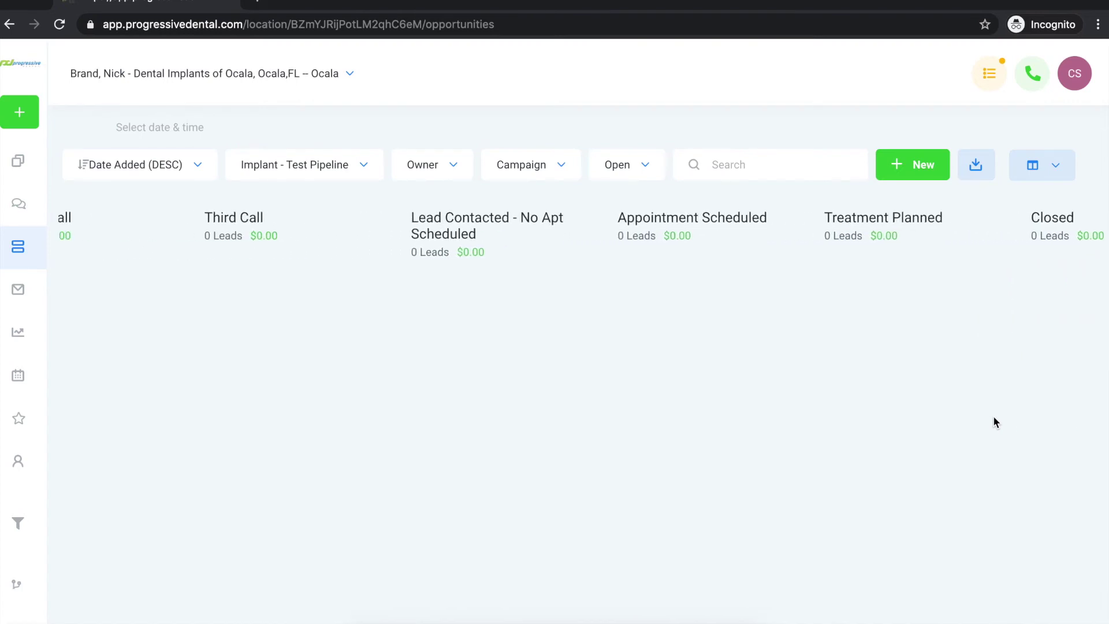
scroll(993, 416, "right", 8)
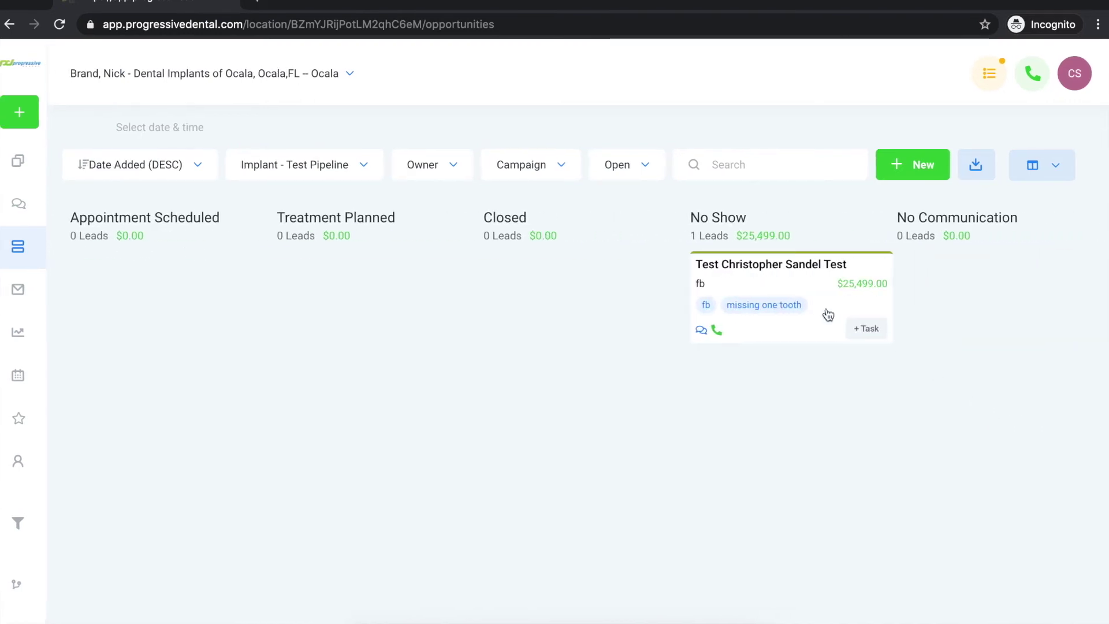
left_click_drag(806, 289, 201, 297)
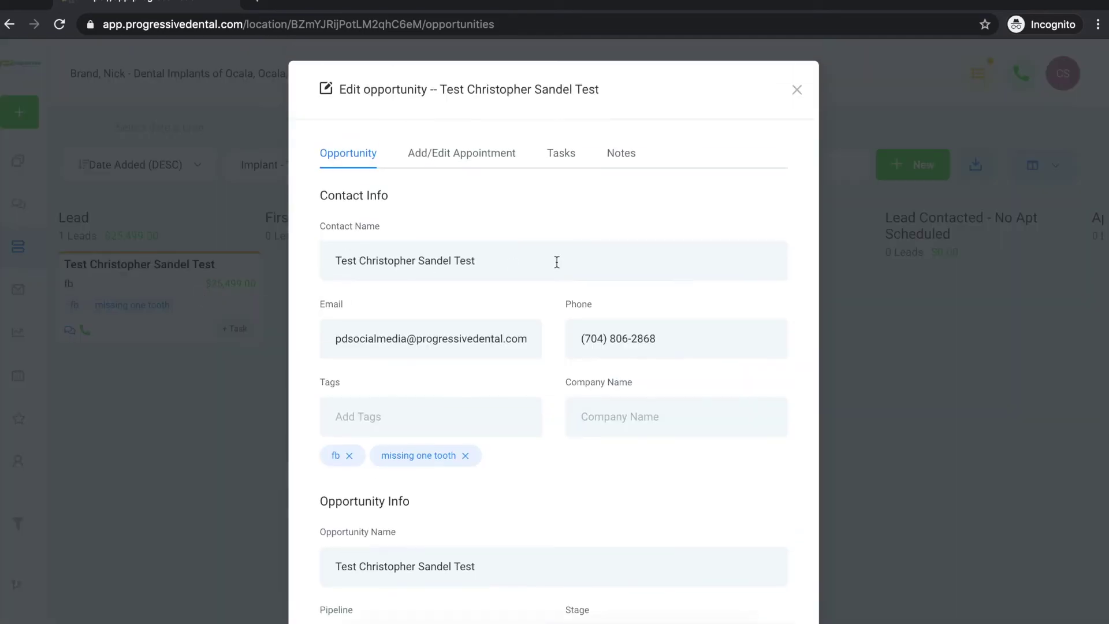
Set the opportunity's Stage to No Communication and update it.
scroll(555, 312, "down", 3)
scroll(555, 312, "down", 3)
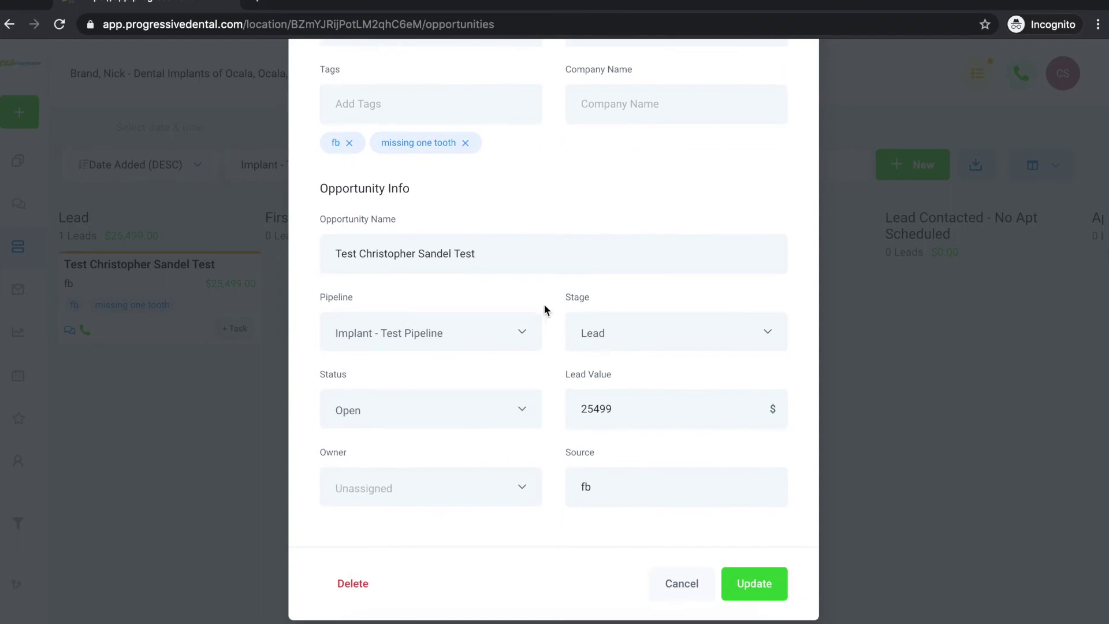
left_click(581, 349)
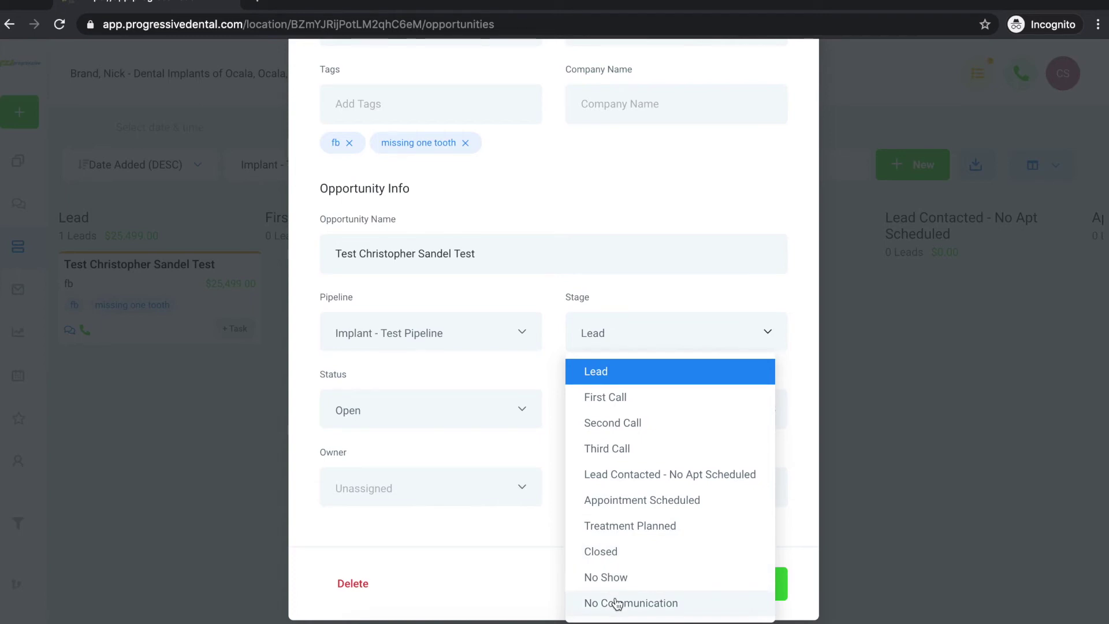
left_click(616, 603)
left_click(752, 584)
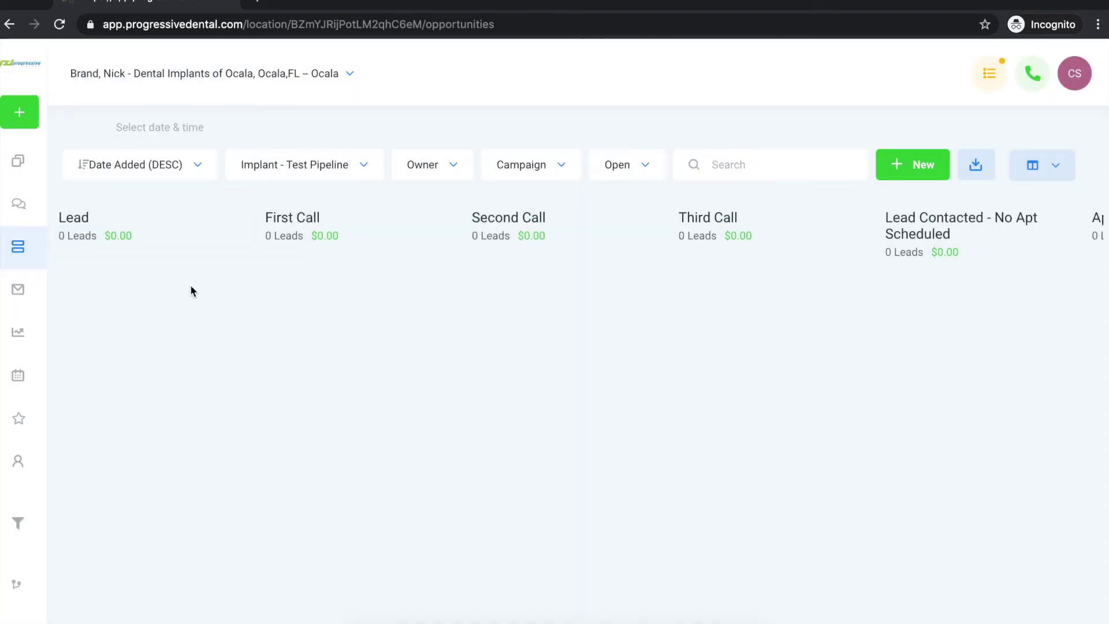
Open the lead's card in No Communication, glance at its Notes and Tasks, then close it.
scroll(467, 296, "right", 10)
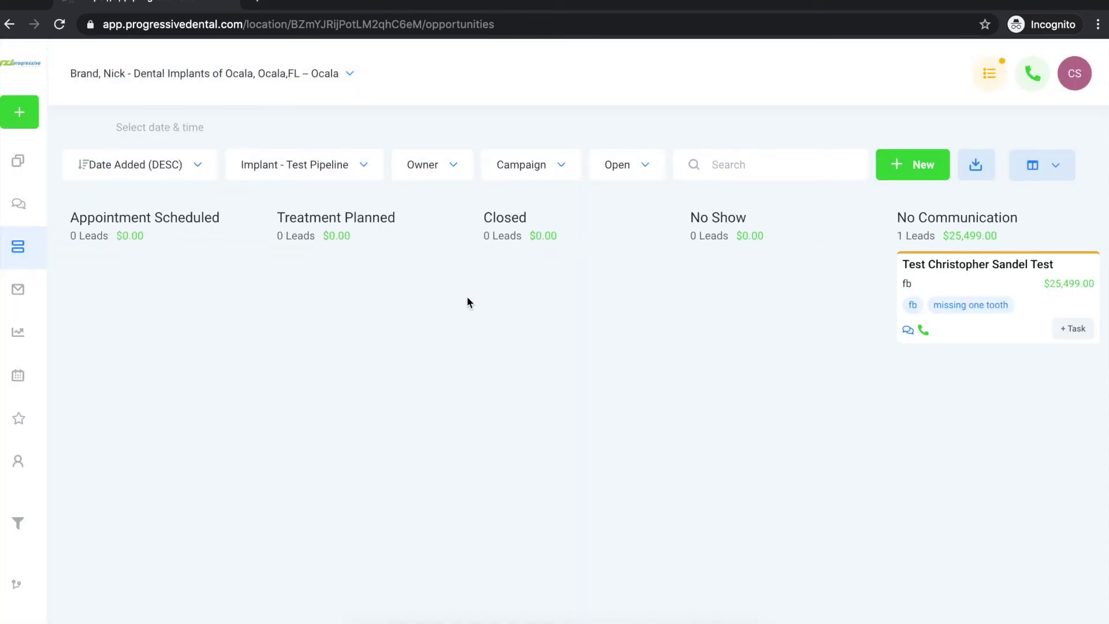
left_click(982, 287)
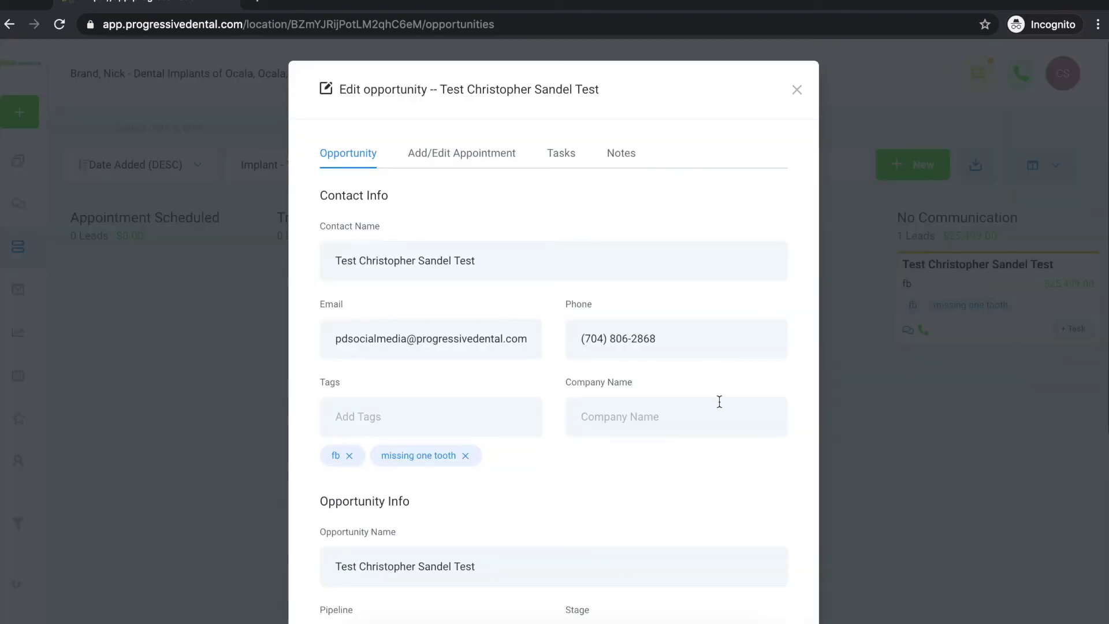
scroll(719, 401, "down", 5)
scroll(688, 402, "up", 5)
left_click(620, 157)
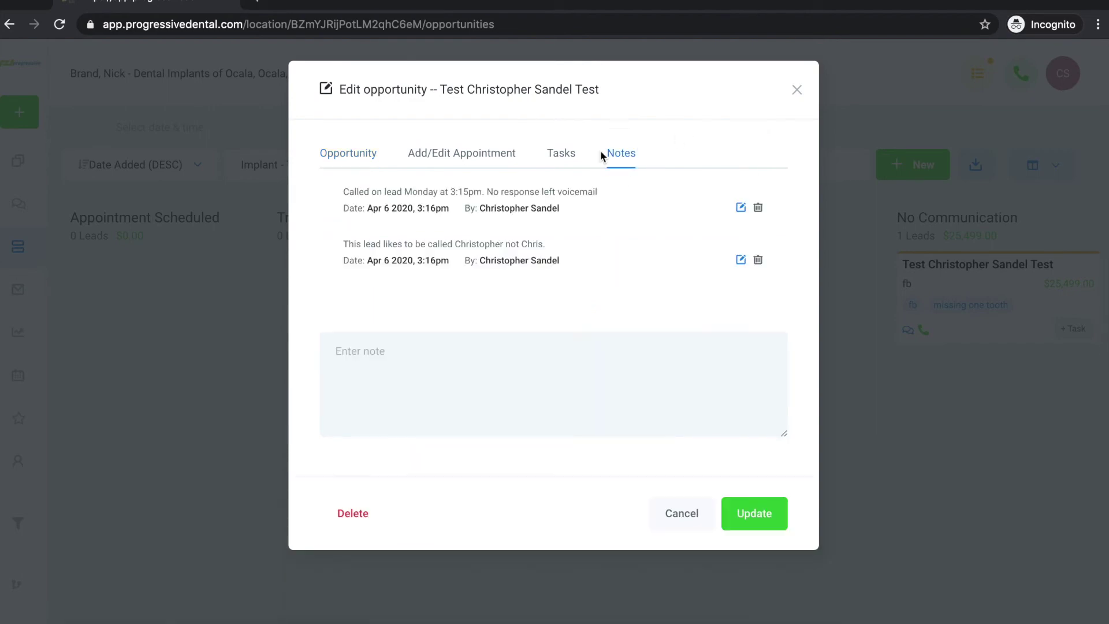
left_click(559, 155)
left_click(796, 90)
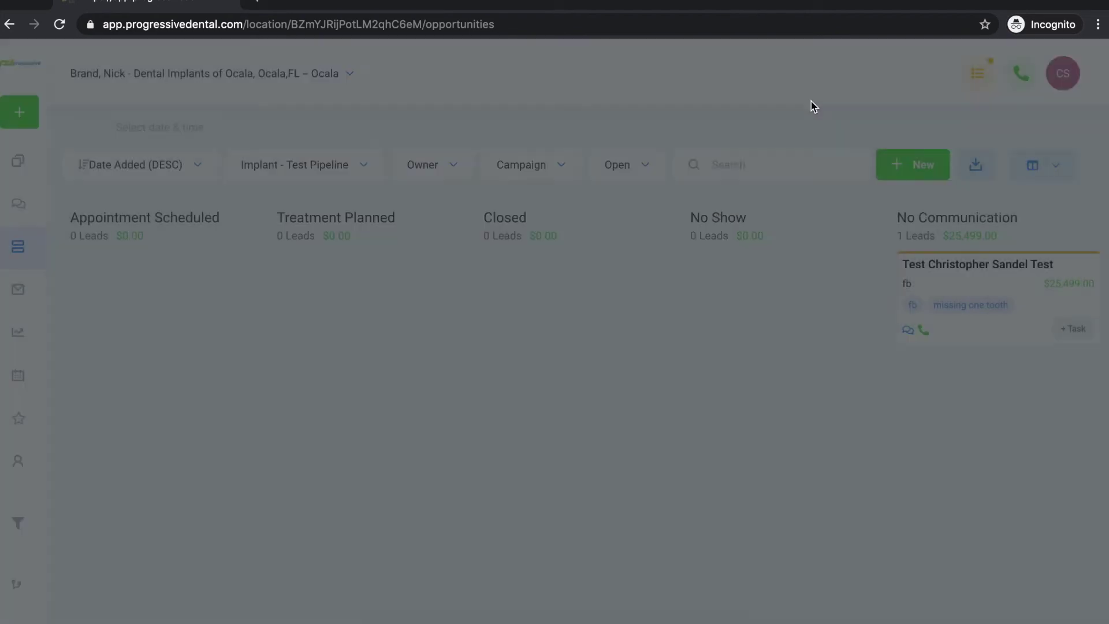
left_click(1075, 330)
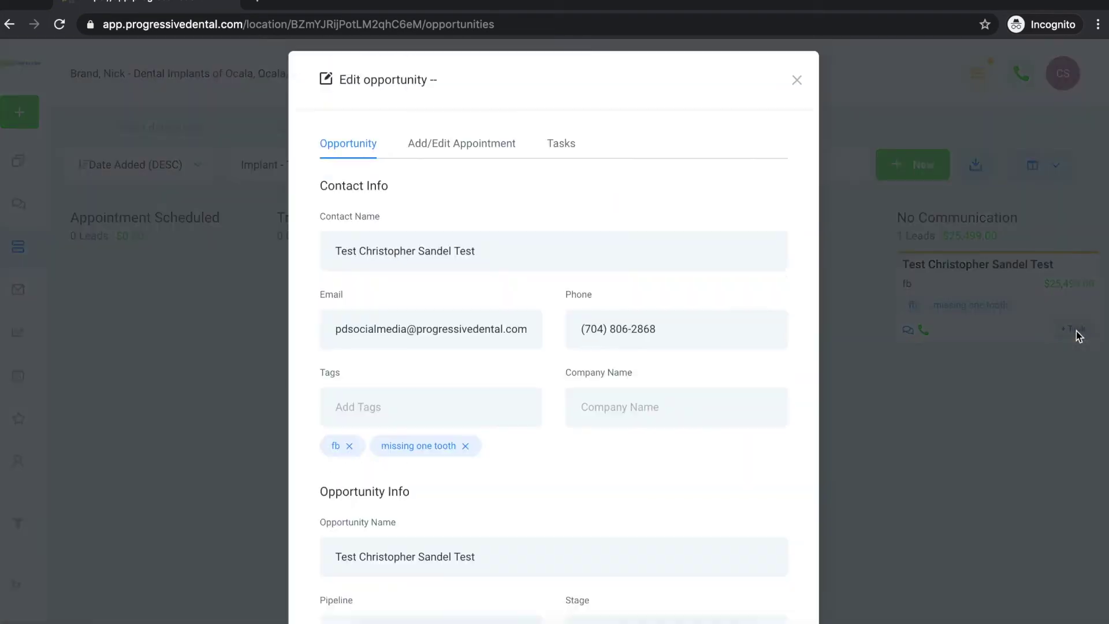
left_click(600, 218)
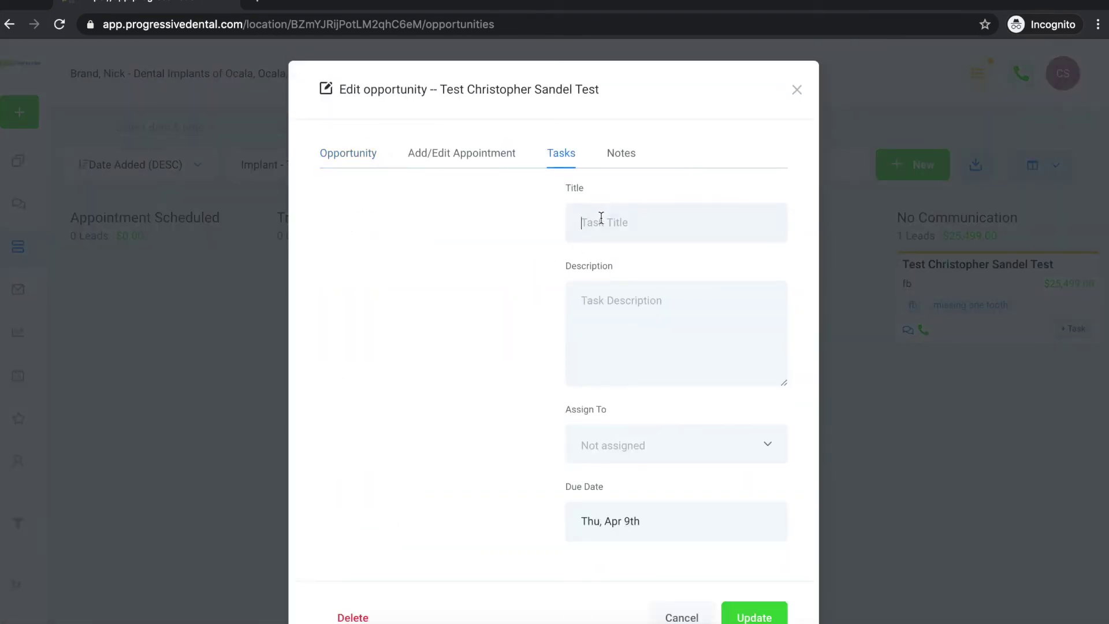
type("Call this lead at 5pm before we leave")
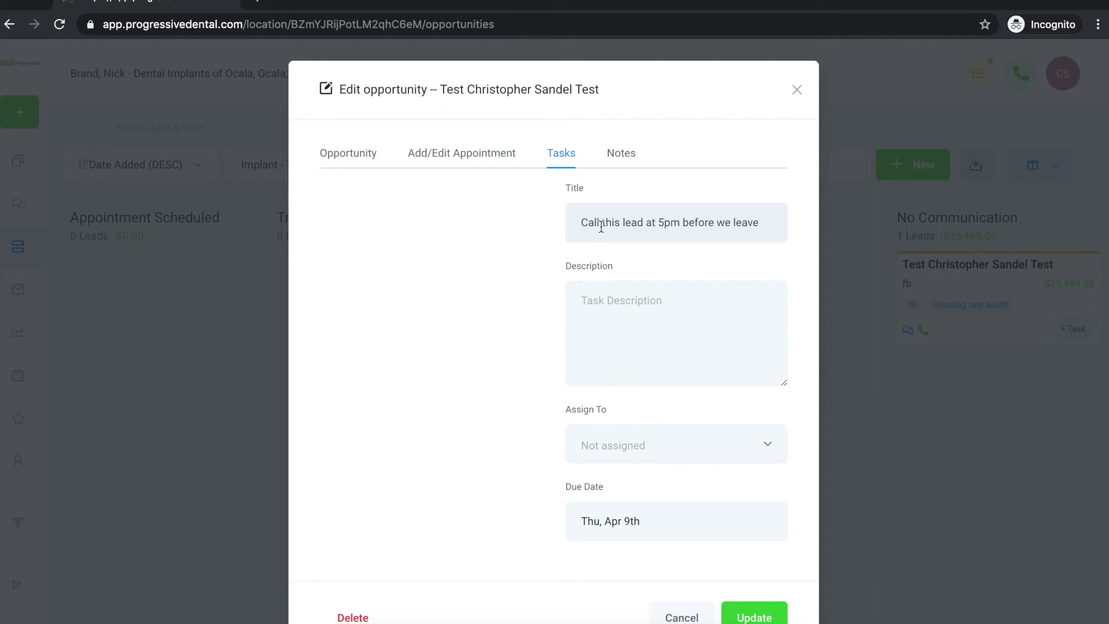
left_click(603, 313)
left_click(651, 461)
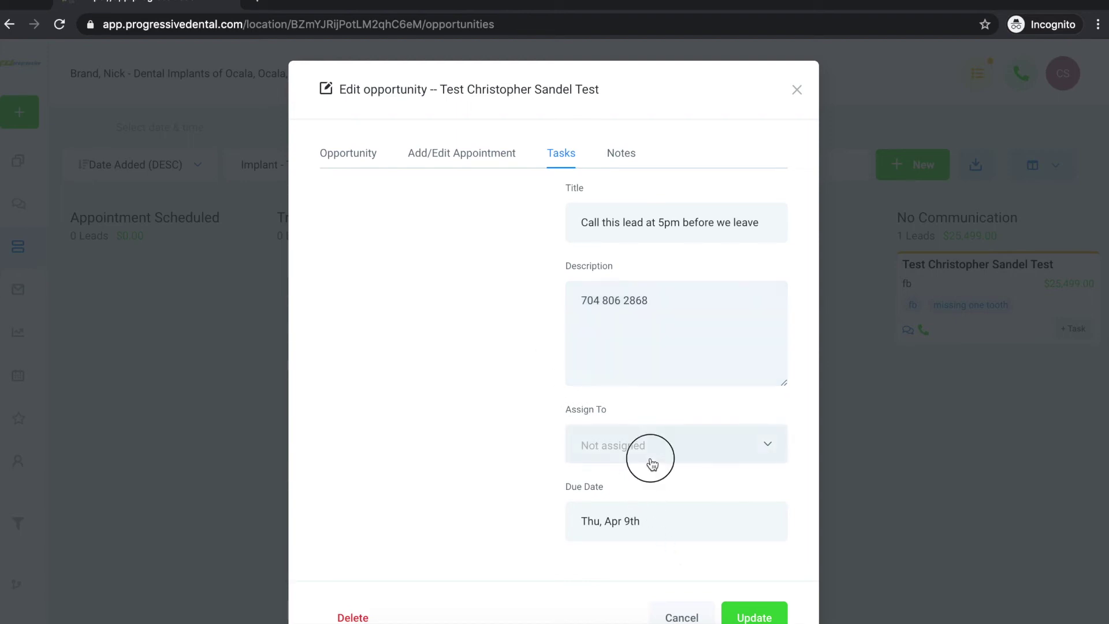
left_click(551, 446)
left_click(356, 152)
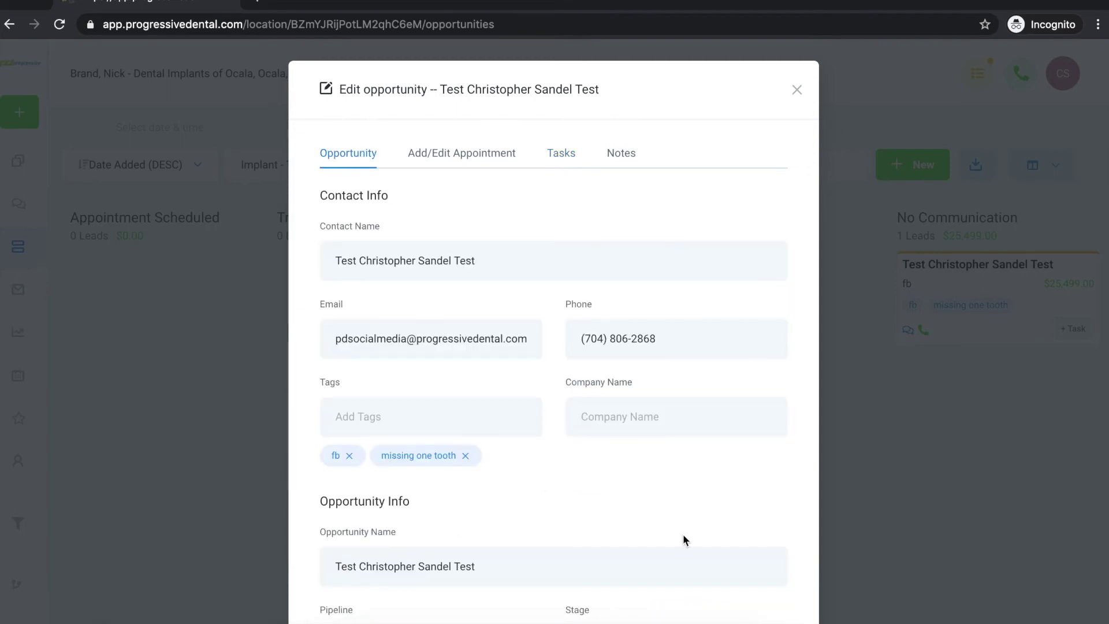
left_click(797, 90)
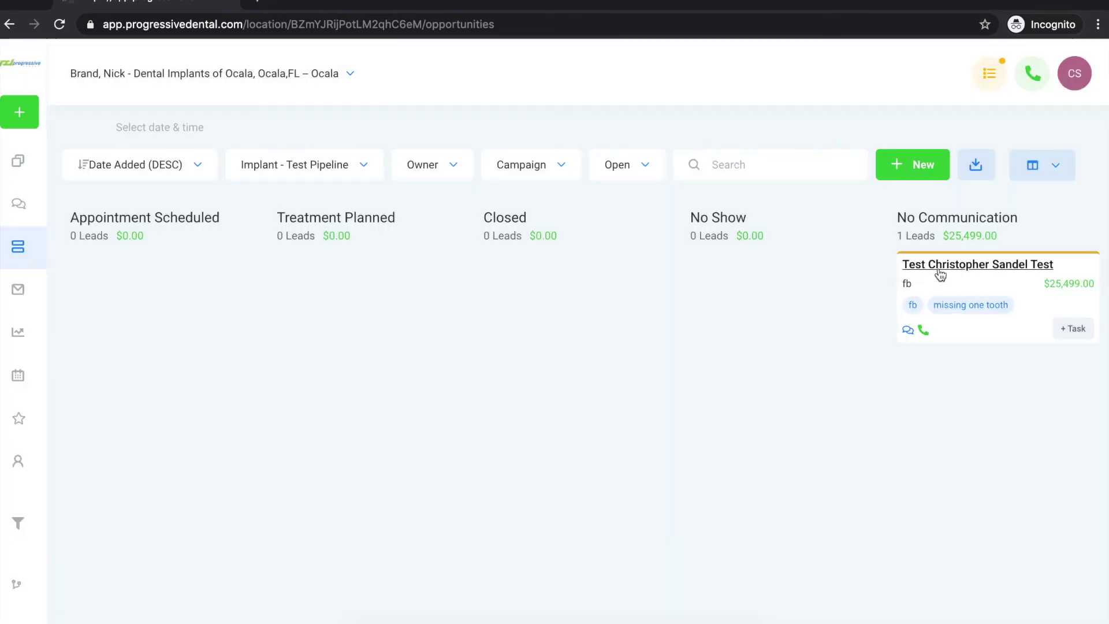
Open the test lead's full contact page from its card name.
left_click(941, 266)
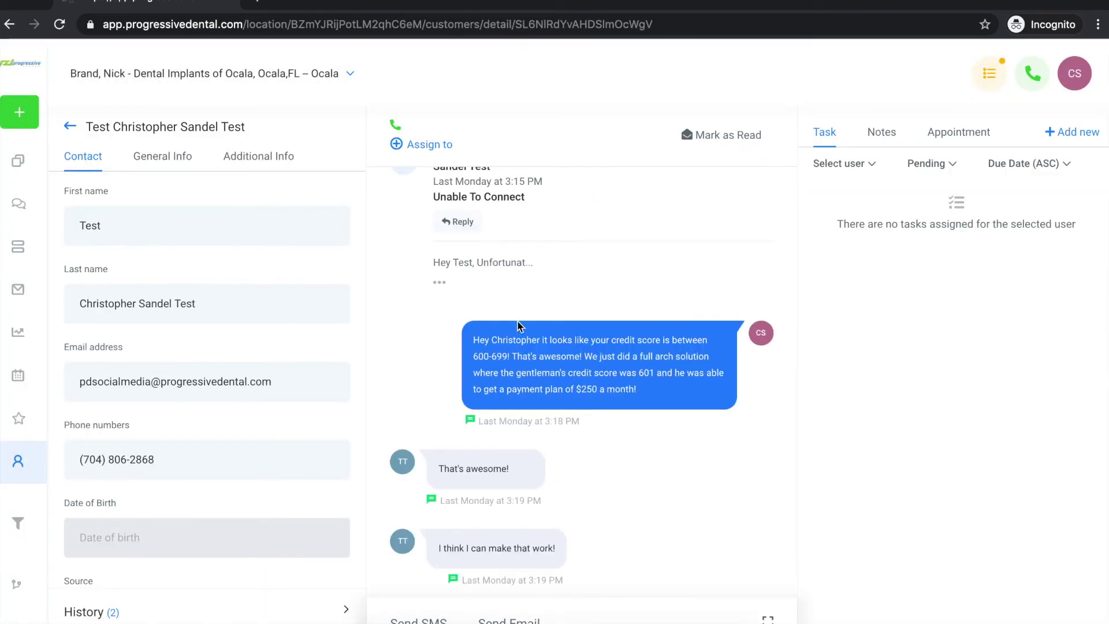
scroll(563, 283, "up", 3)
scroll(564, 277, "up", 5)
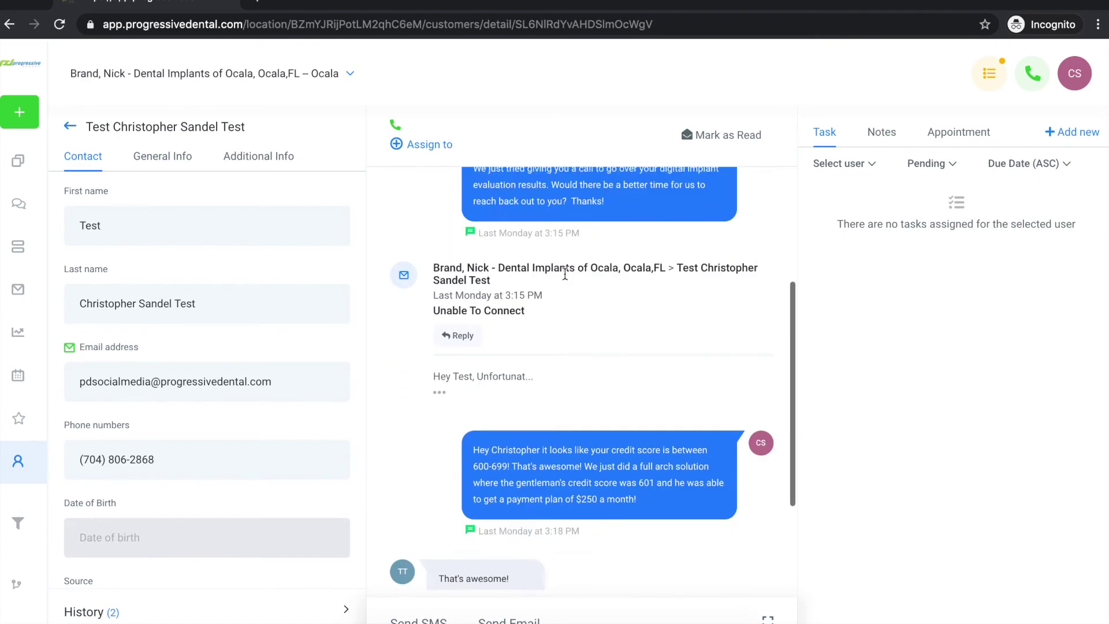
scroll(564, 278, "down", 6)
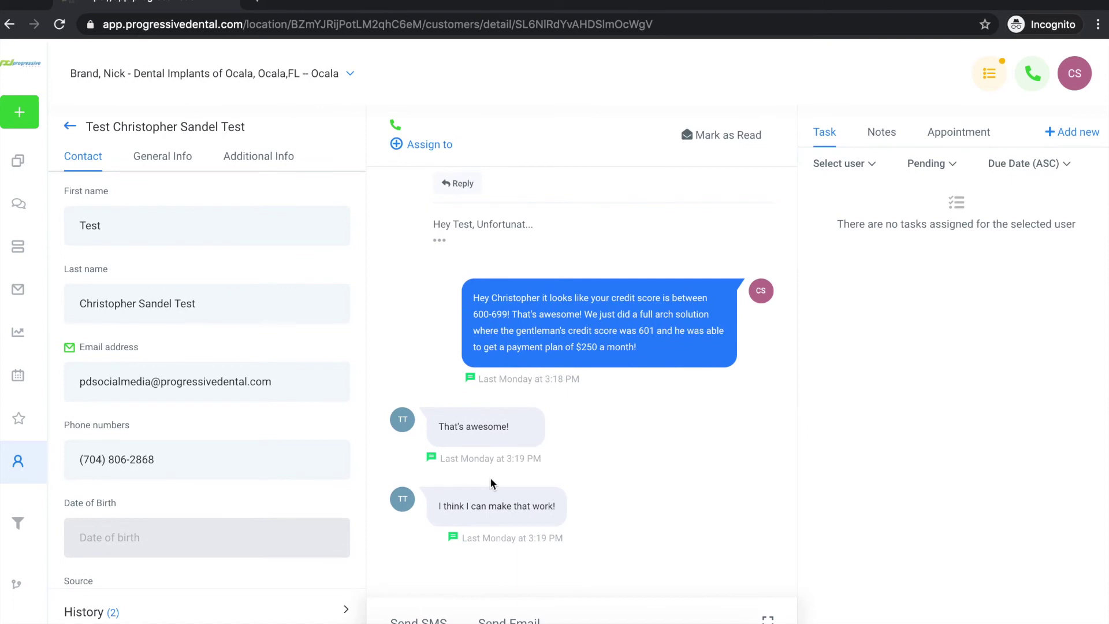
On the Additional Info tab, answer the payment-plan question with No Financing.
left_click(244, 160)
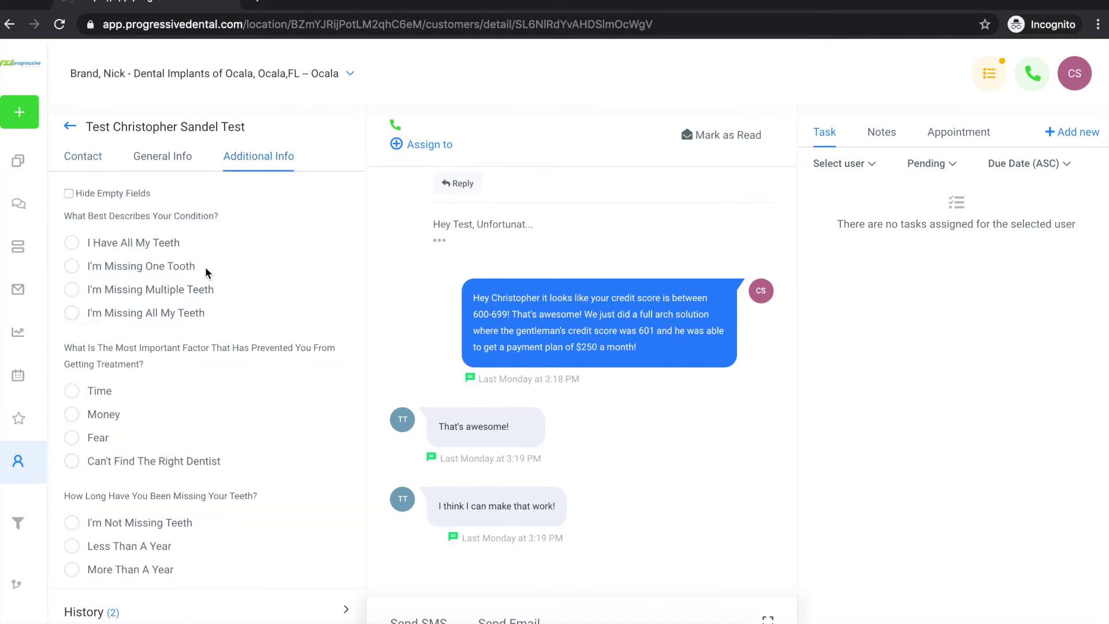
scroll(205, 267, "down", 7)
scroll(207, 270, "down", 4)
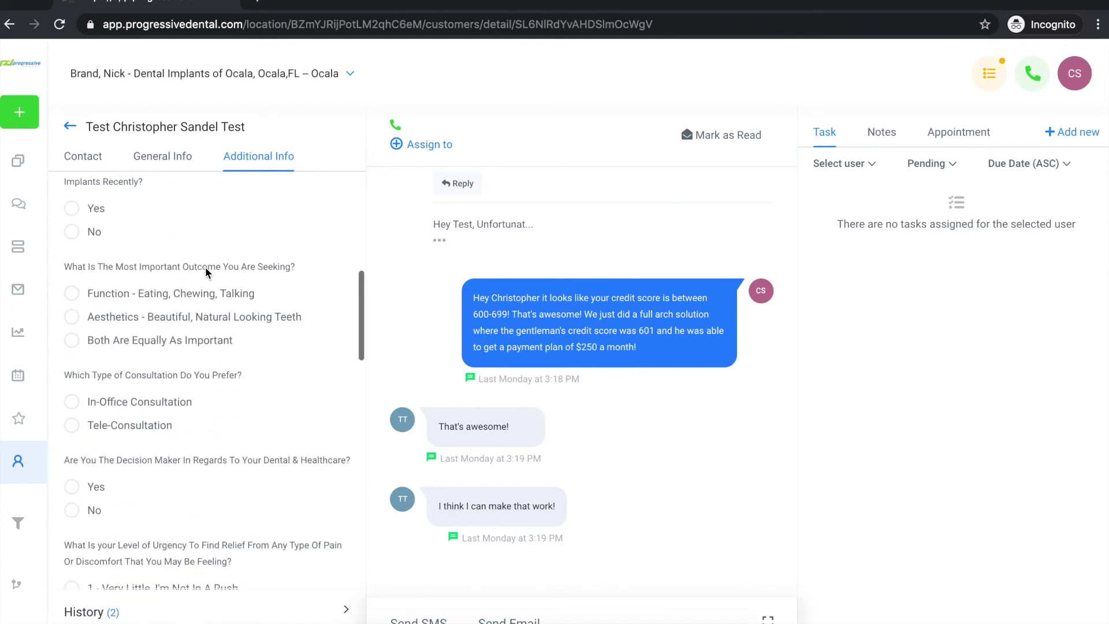
scroll(206, 273, "down", 2)
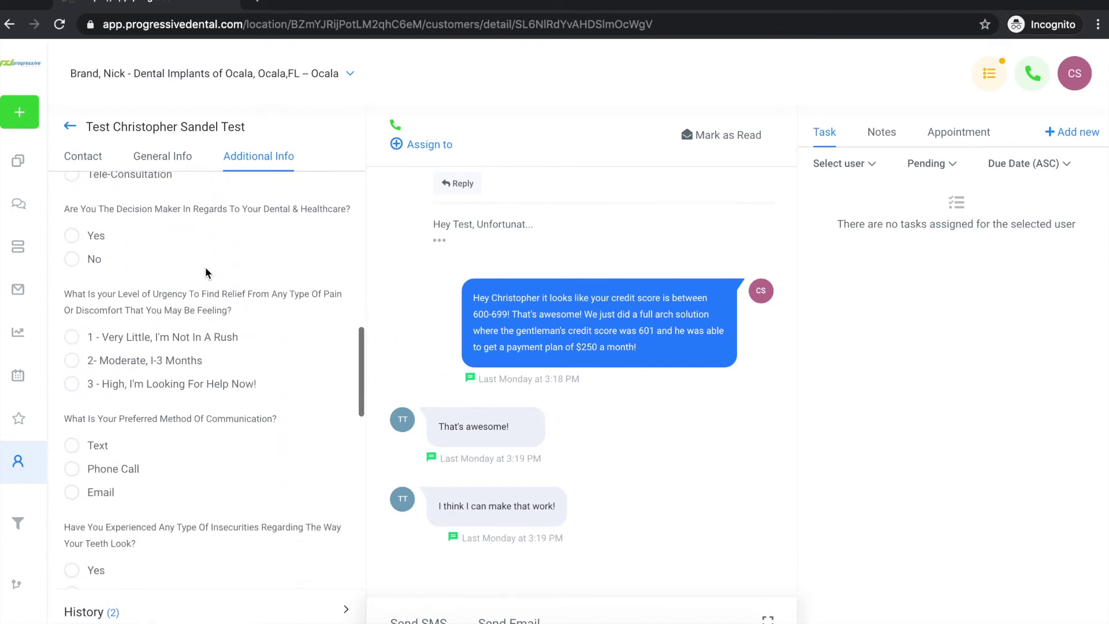
scroll(206, 271, "down", 7)
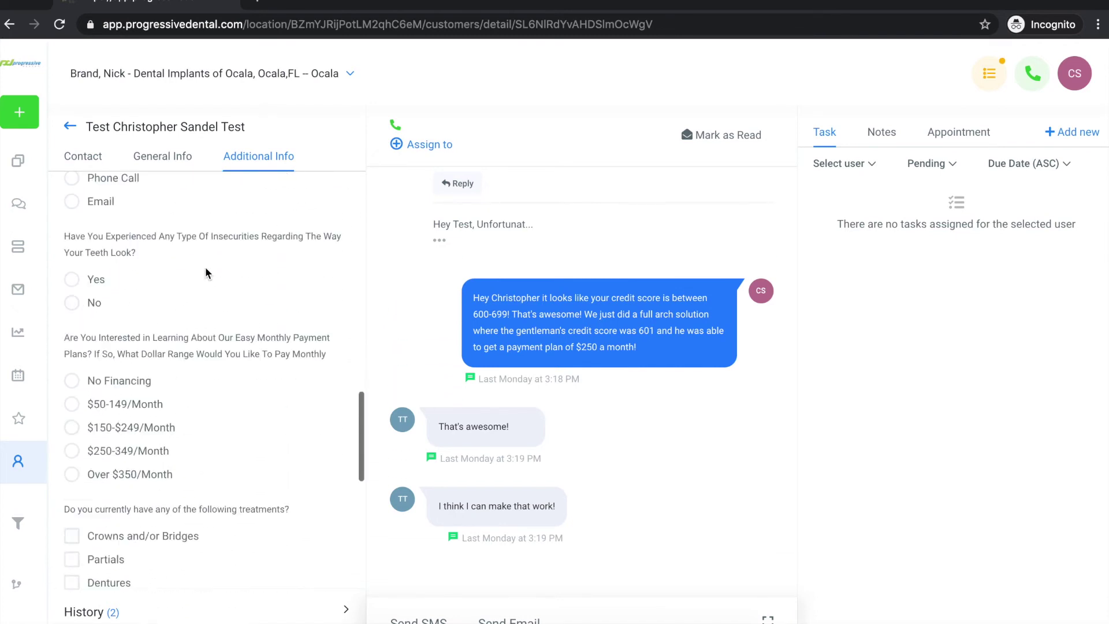
left_click(73, 290)
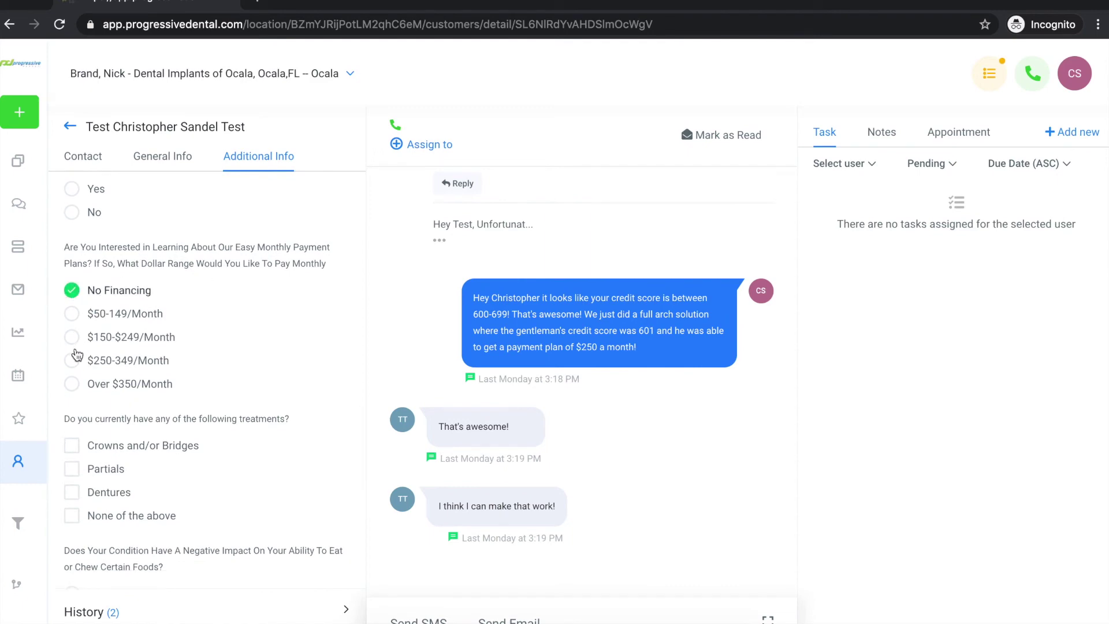
scroll(226, 369, "down", 6)
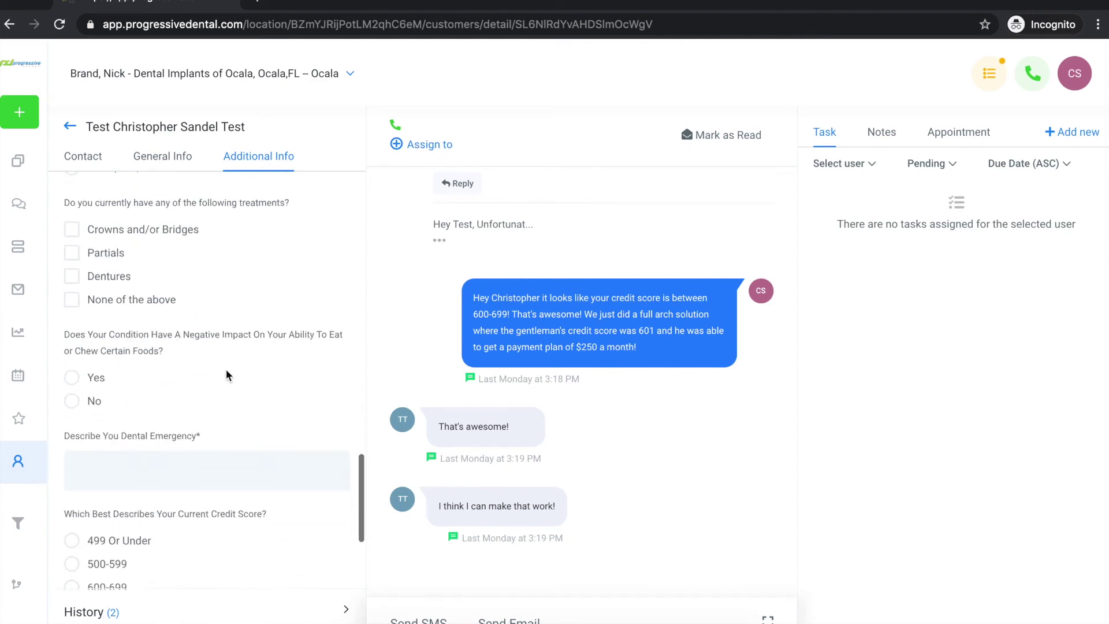
scroll(227, 369, "down", 2)
scroll(227, 369, "up", 16)
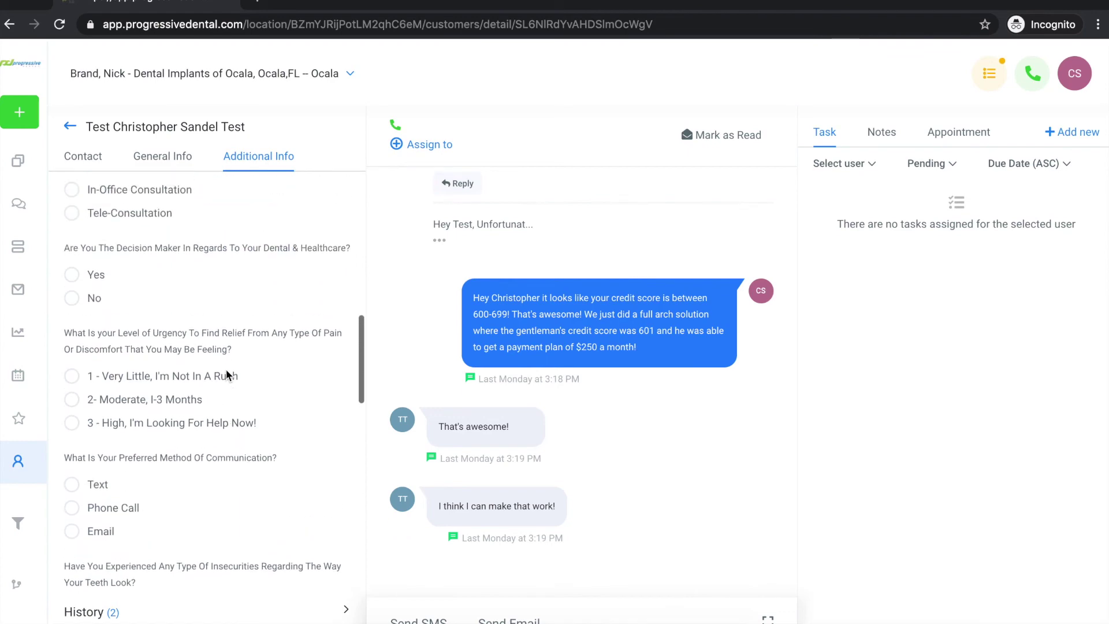
scroll(227, 376, "up", 8)
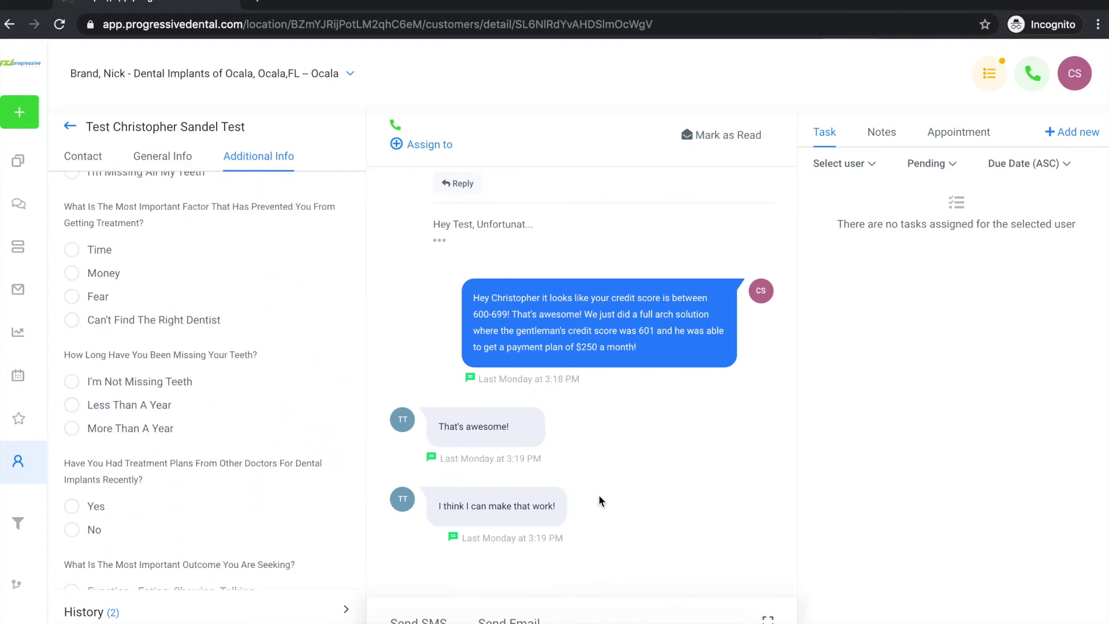
Open the contact's message composer, switching to Email and back to SMS.
left_click(422, 619)
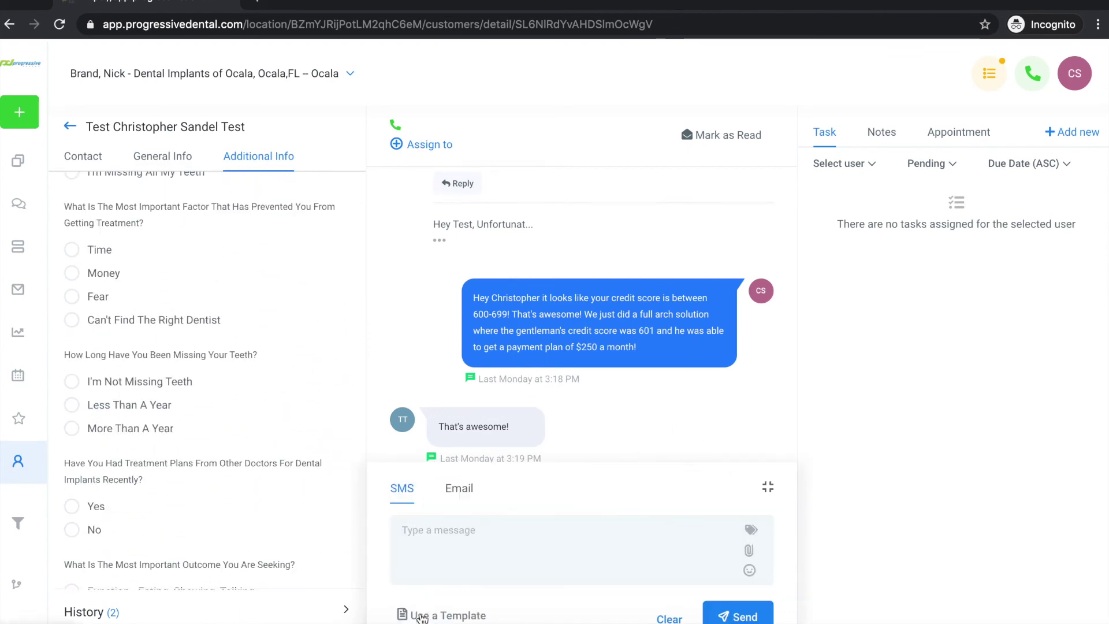
left_click(458, 490)
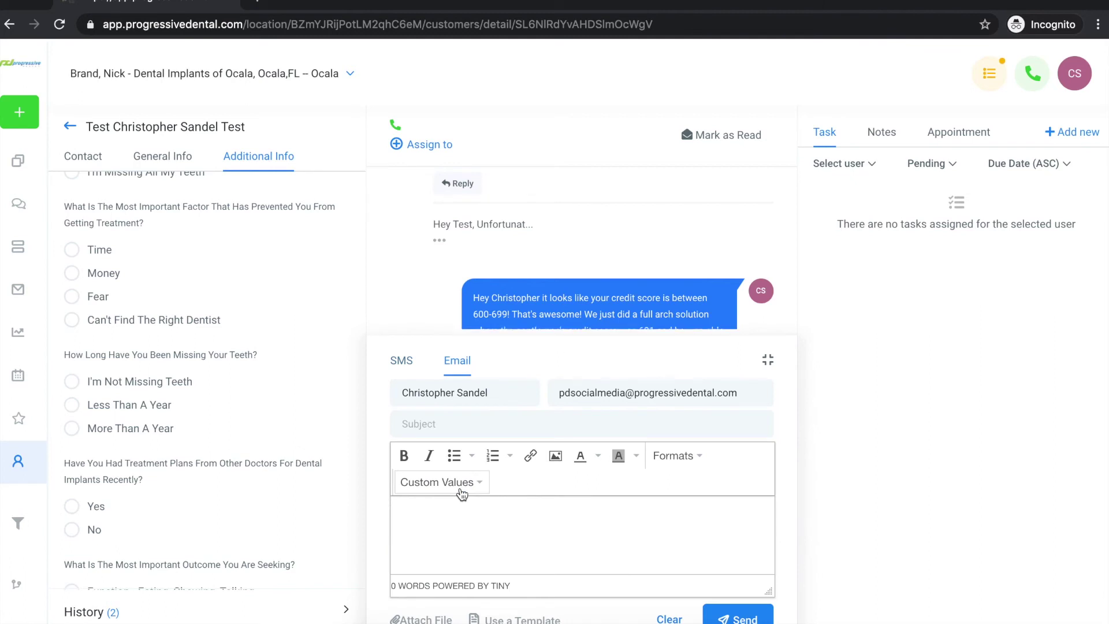
left_click(403, 362)
left_click(475, 530)
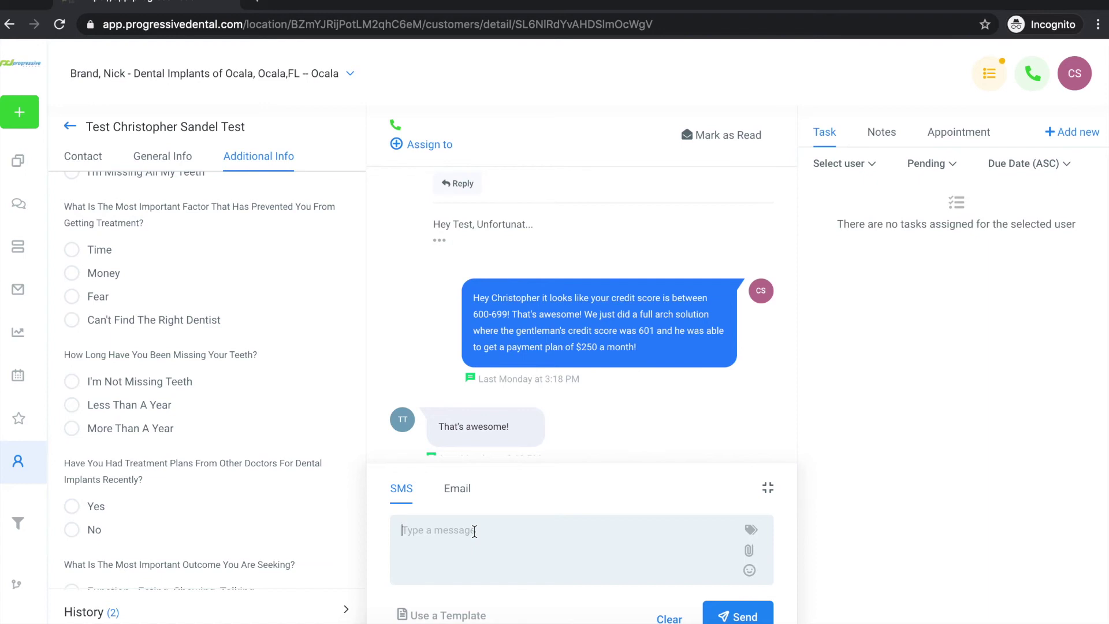
left_click(474, 531)
Draft an introductory SMS offering to talk about the lead's situation, then delete the whole draft.
type("Hey this Sal")
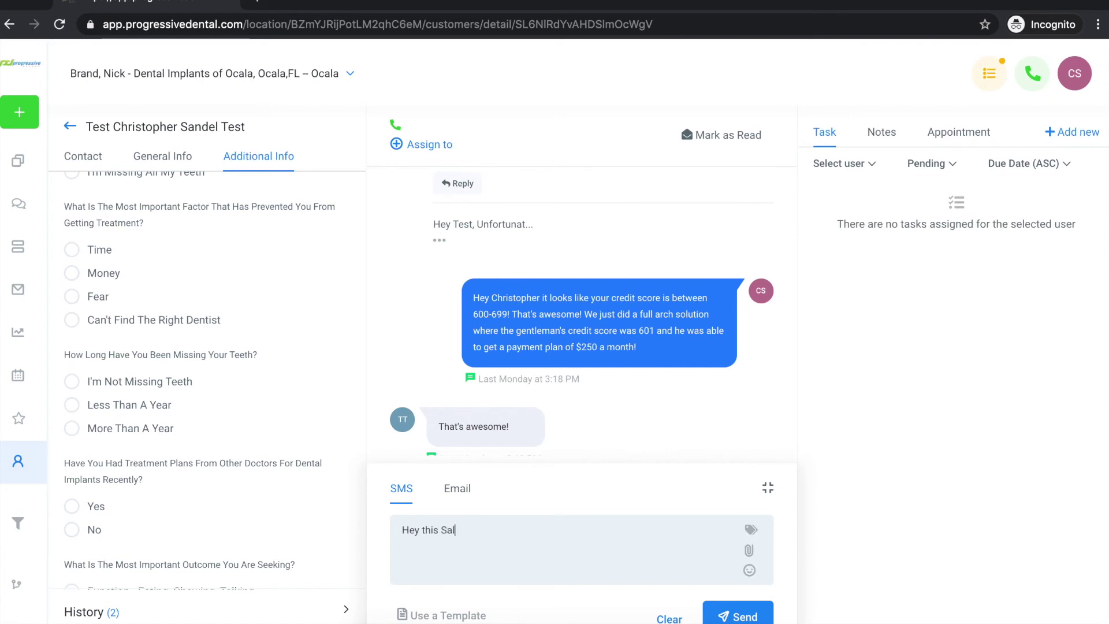
type("ly from X practice and I really wanould like to talk ab")
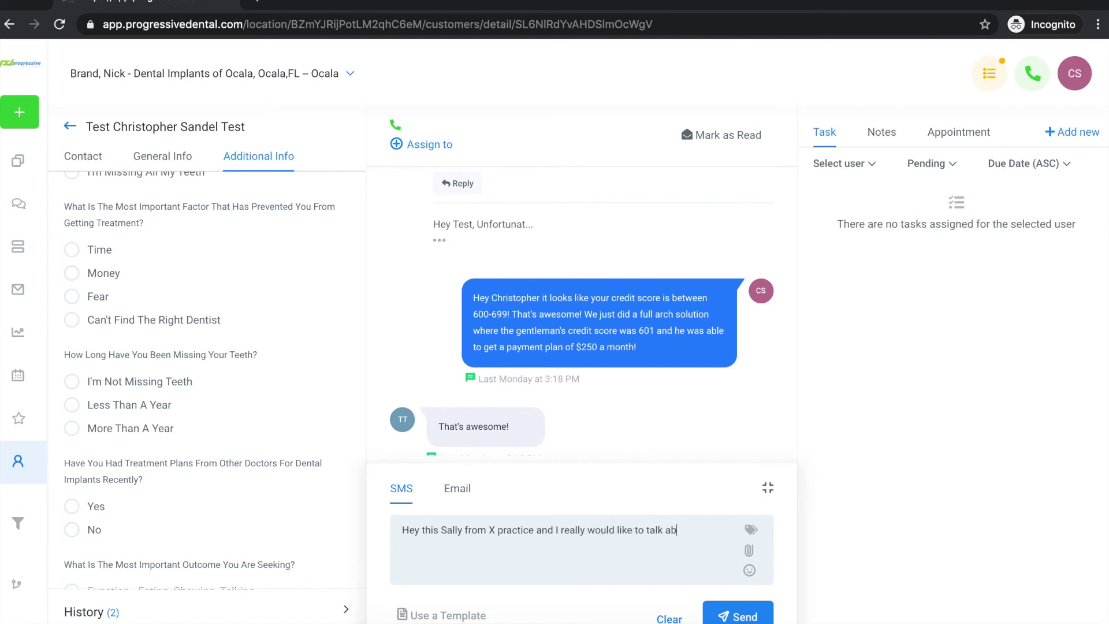
key("BackSpace")
key("BackSpace")
type("to you about your current situation and how")
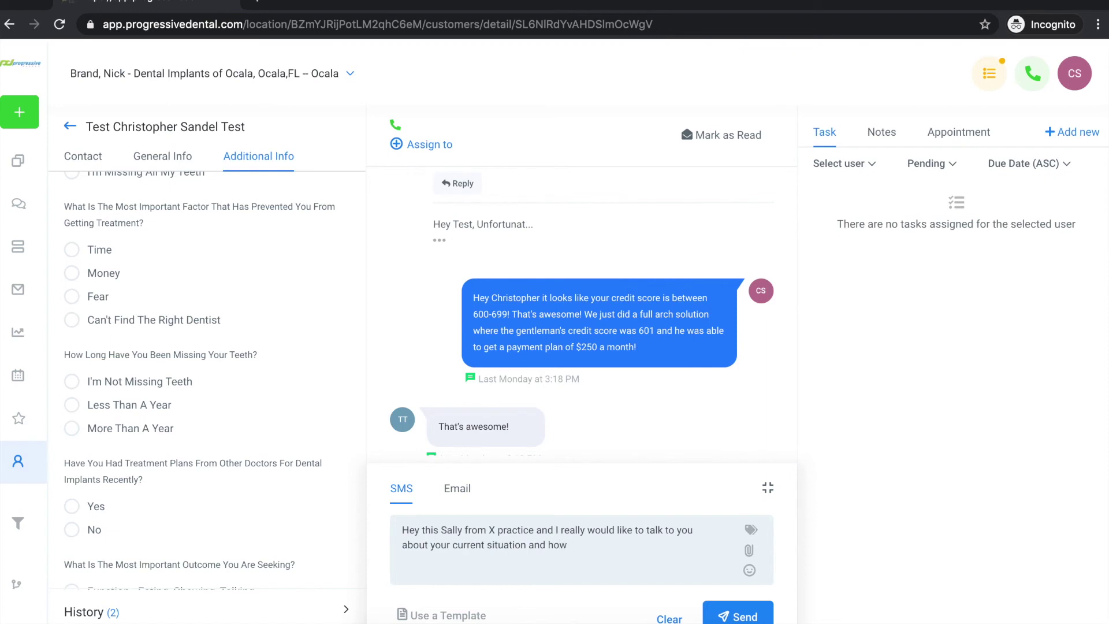
type(" we can work to")
key("BackSpace")
type("together feel free to tet")
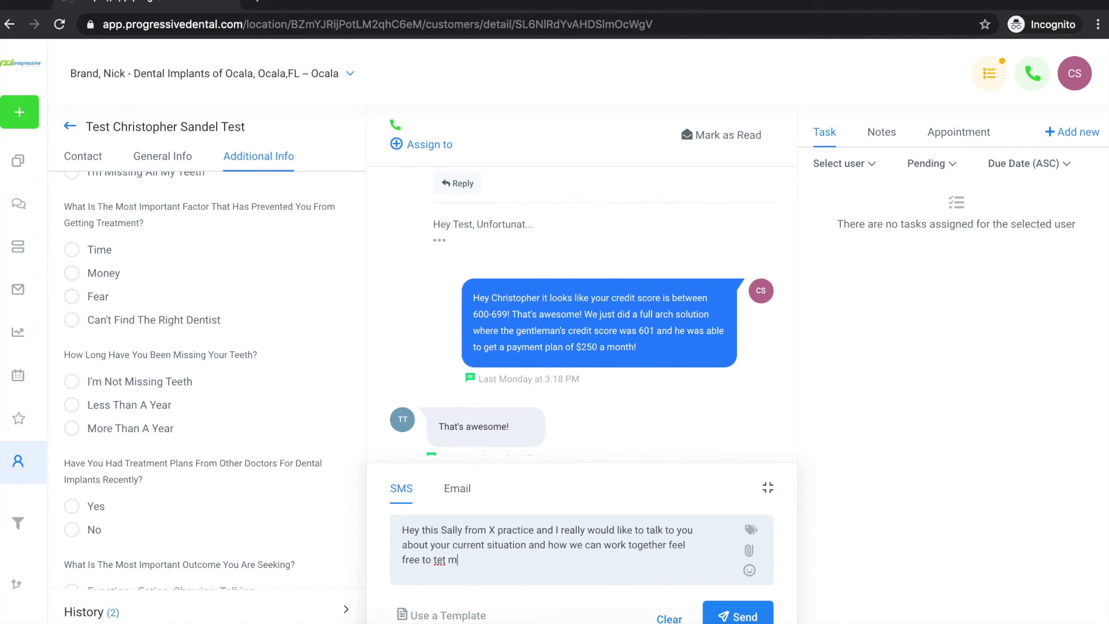
key("BackSpace")
type("xt me if thats easier")
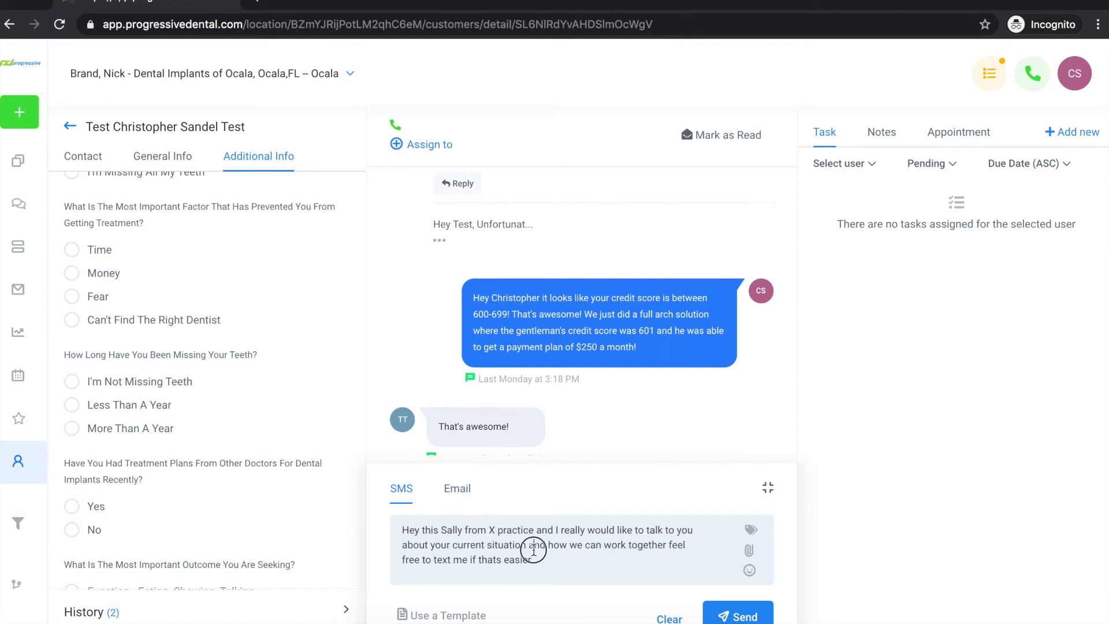
key("ctrl+a")
key("BackSpace")
key("BackSpace")
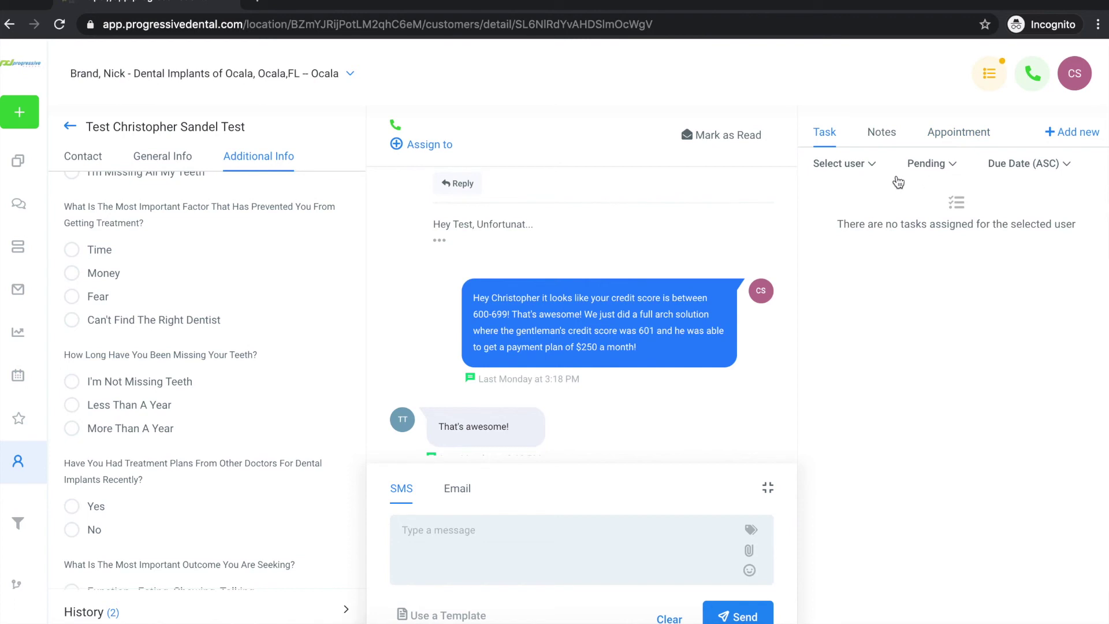
Read the lead's voicemail and contact-preference notes, then return to the pipeline board.
left_click(883, 144)
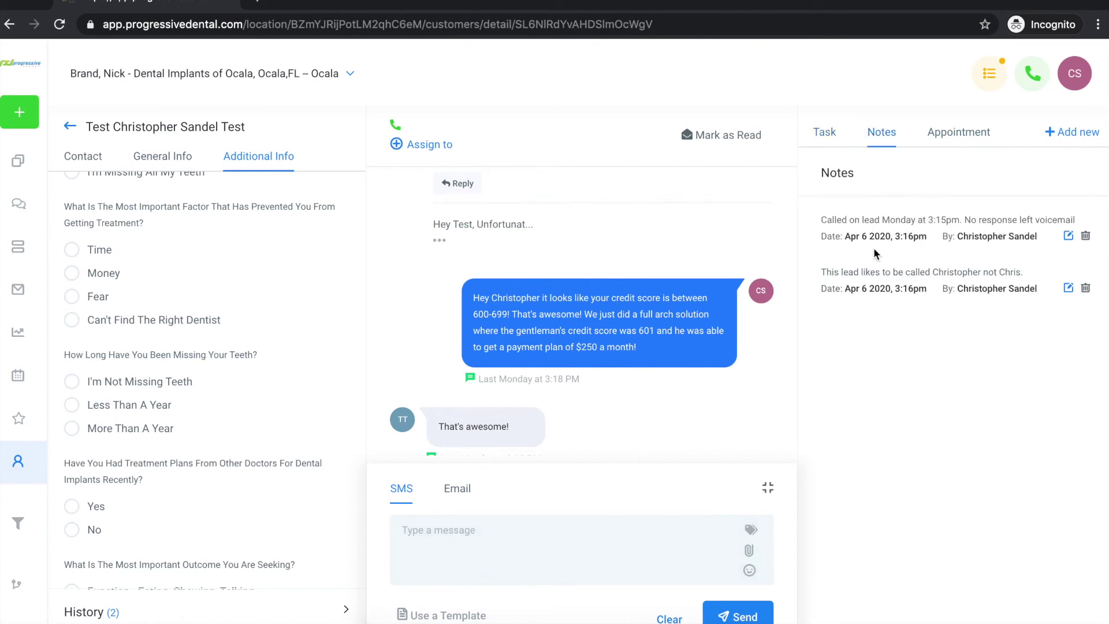
left_click_drag(826, 222, 954, 231)
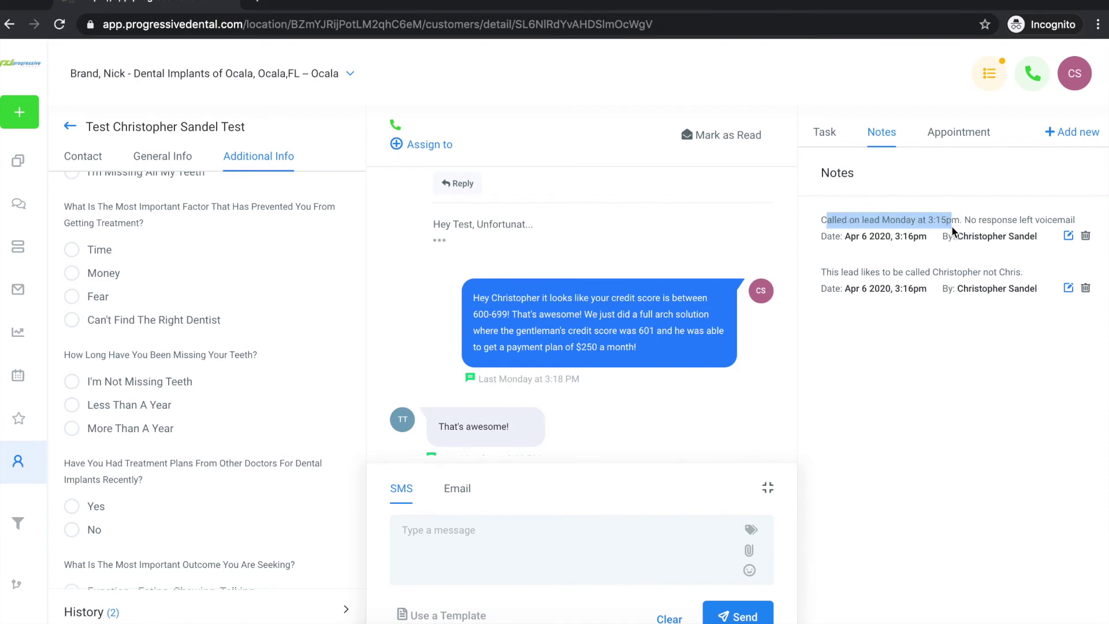
left_click_drag(822, 273, 980, 283)
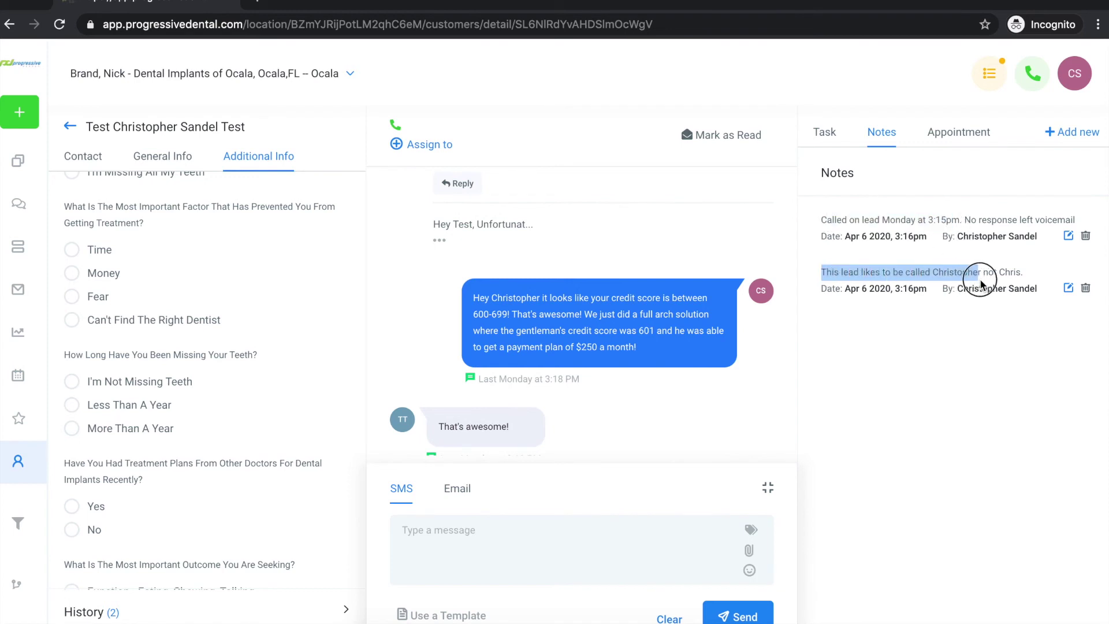
left_click(938, 330)
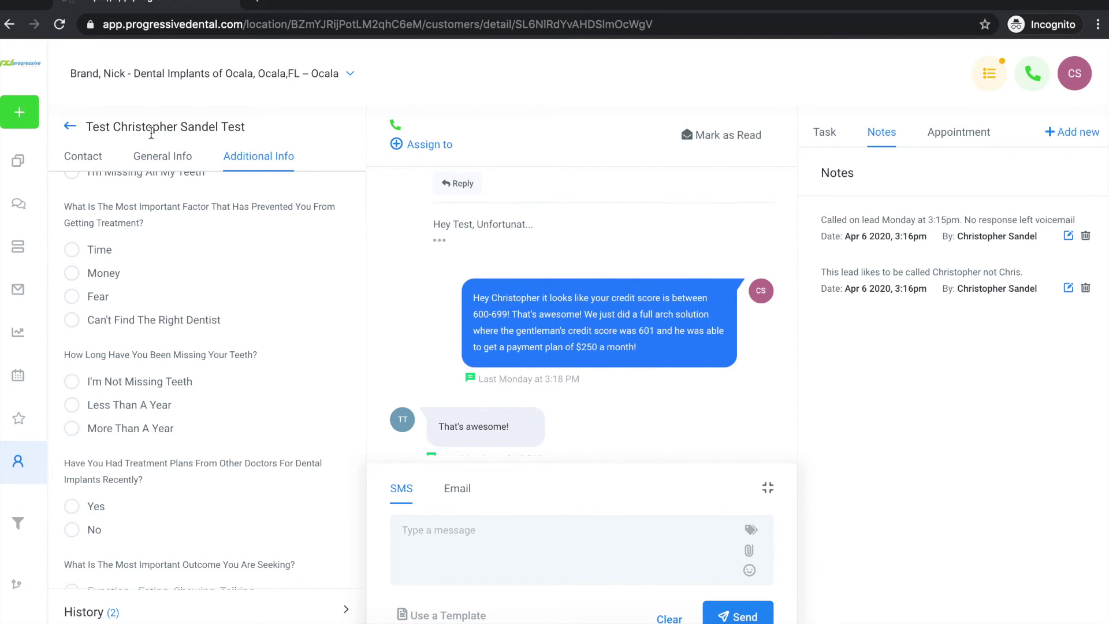
left_click(70, 126)
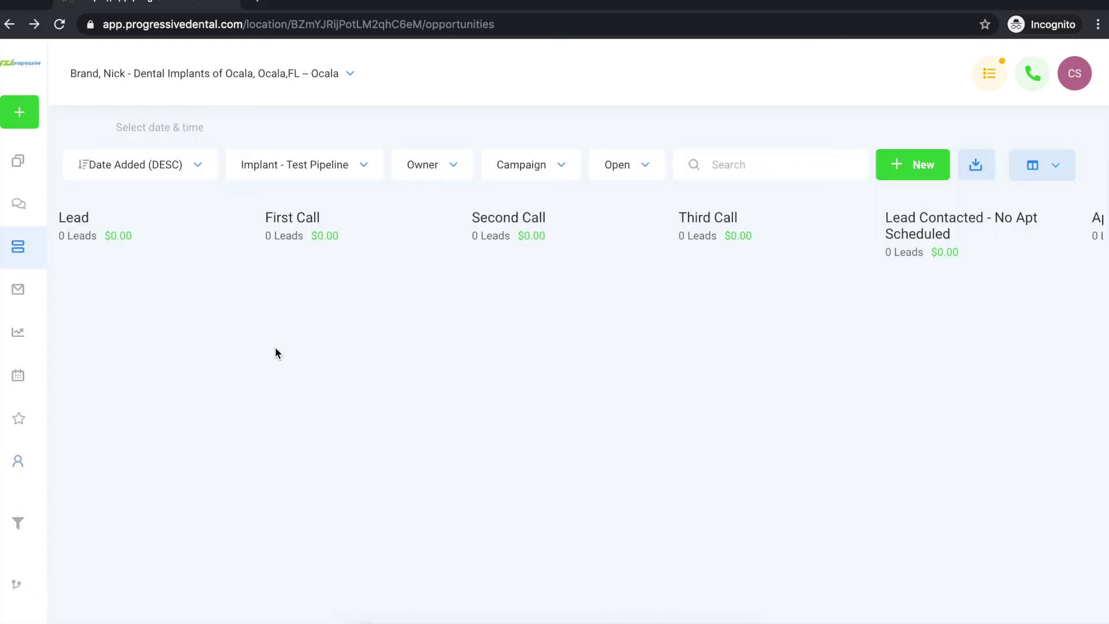
Open the lead card in No Communication, change its Opportunity Name to the new test name, and update.
scroll(540, 293, "right", 10)
left_click(985, 283)
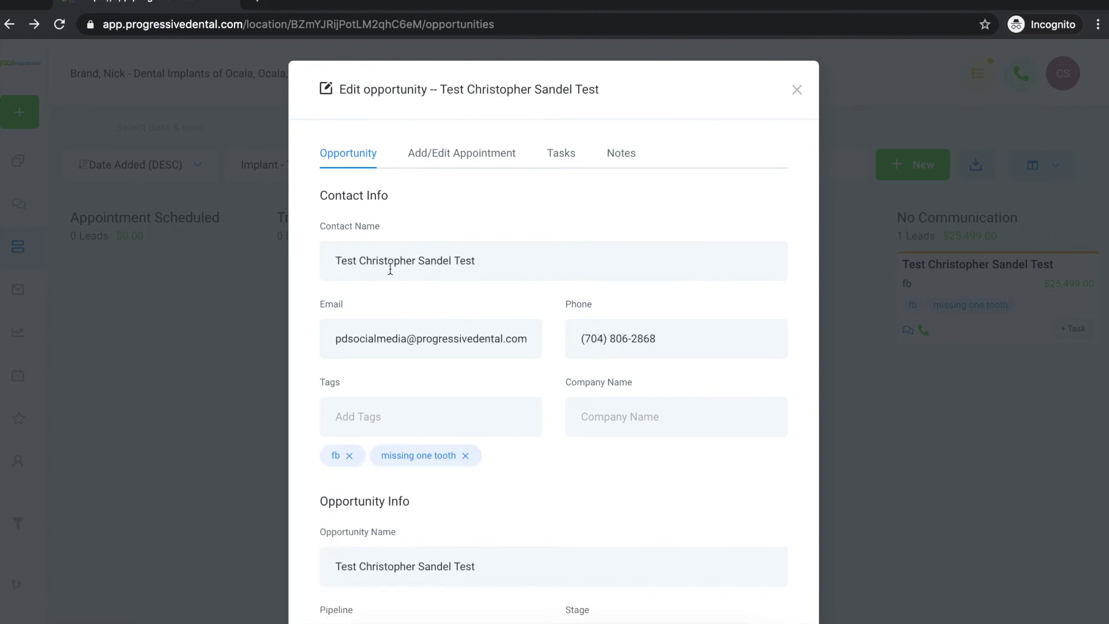
scroll(456, 269, "down", 3)
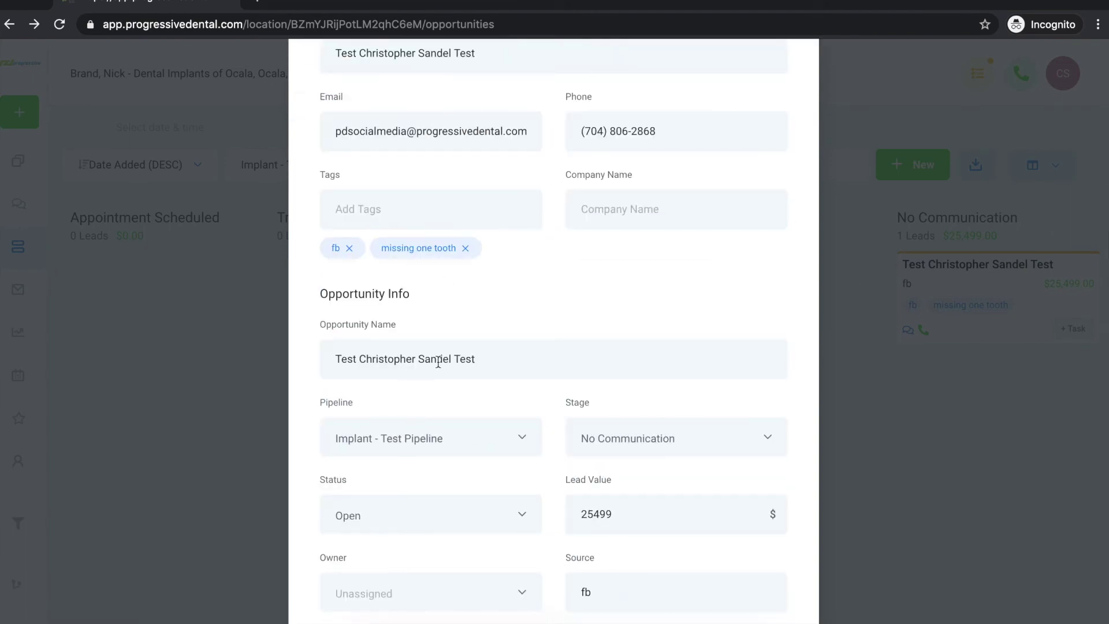
left_click_drag(480, 359, 383, 359)
left_click(380, 358)
type("\\")
key("BackSpace")
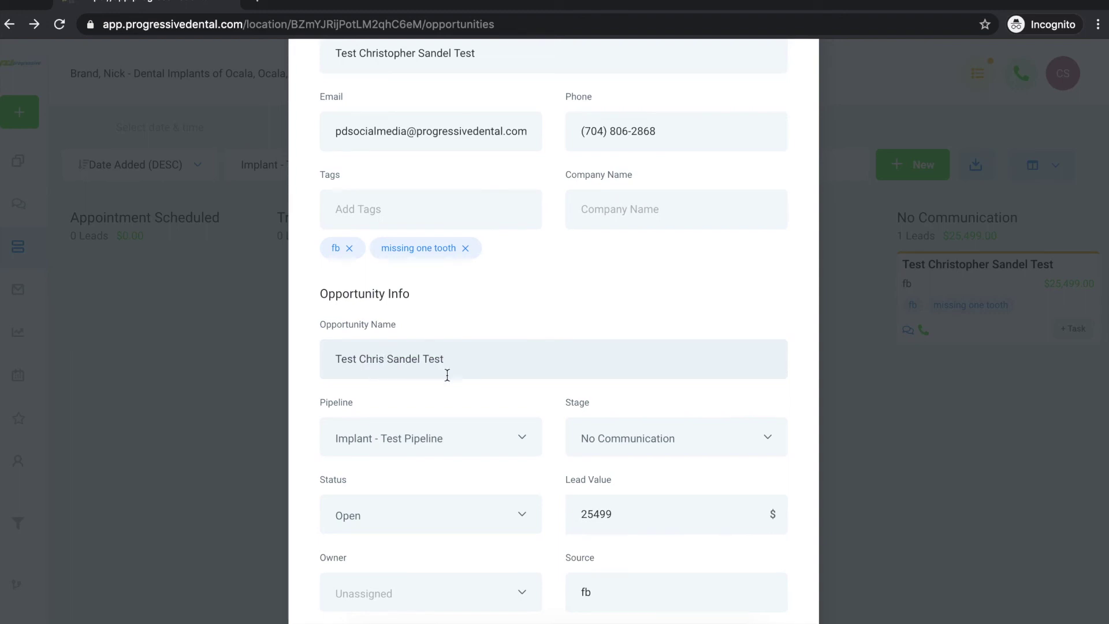
scroll(490, 380, "down", 2)
left_click(747, 584)
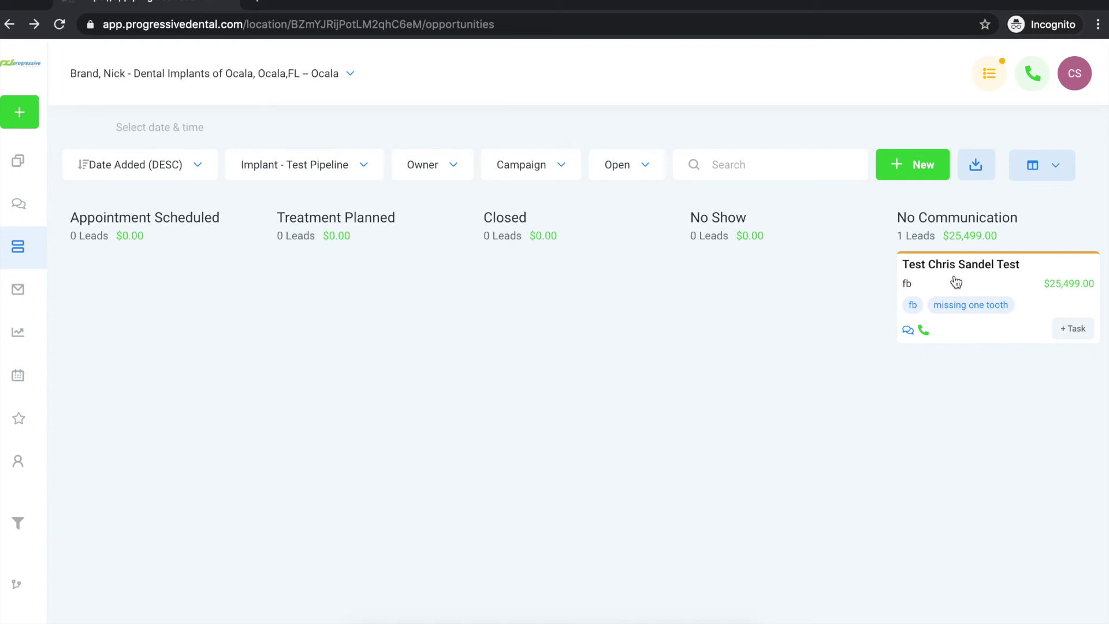
Drag the renamed $25,499.00 test lead card from No Communication back into Lead, then list message notifications.
scroll(765, 357, "left", 15)
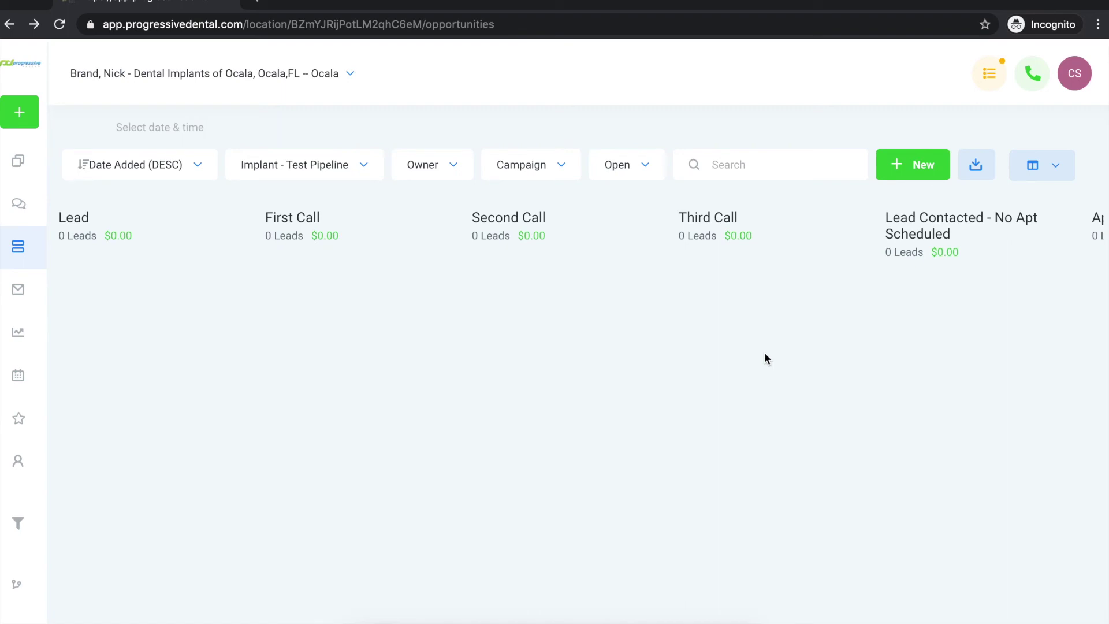
scroll(765, 356, "right", 5)
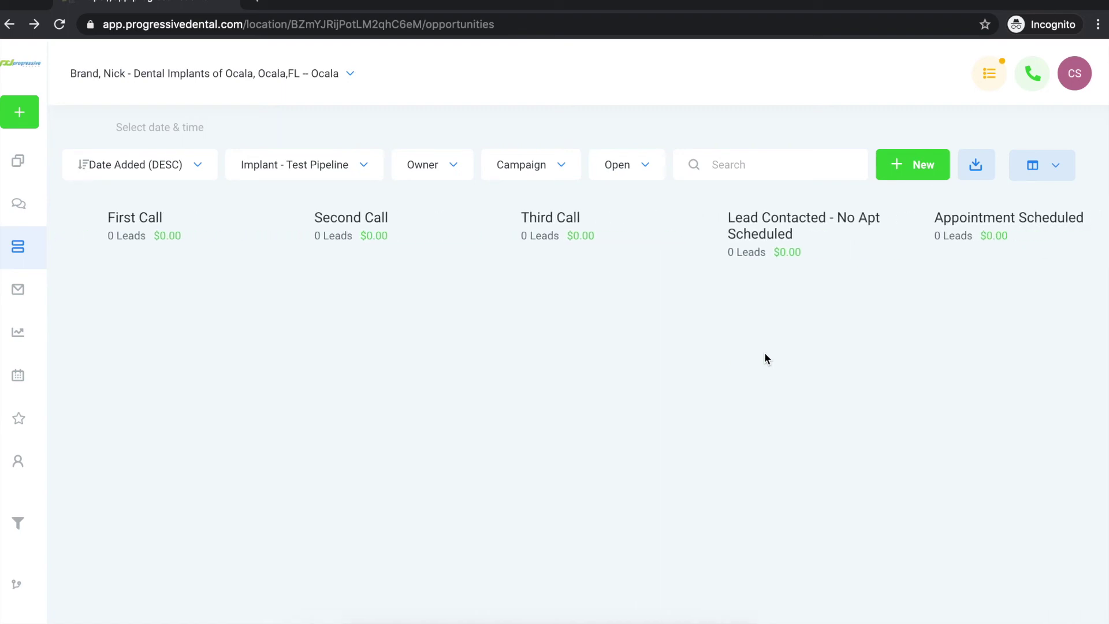
scroll(765, 356, "right", 7)
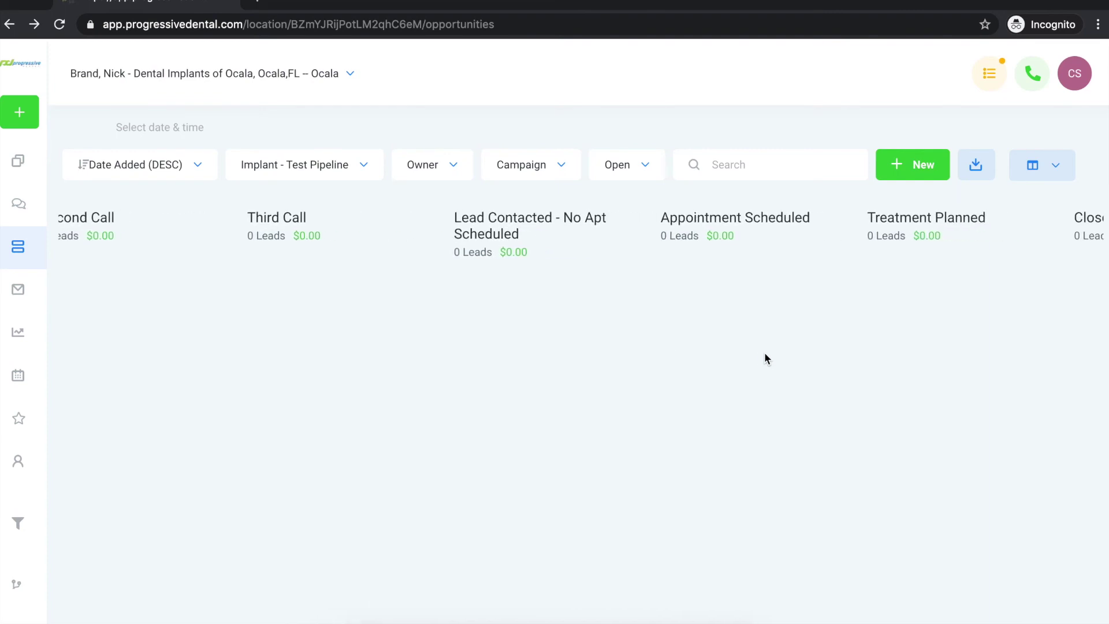
scroll(766, 358, "right", 3)
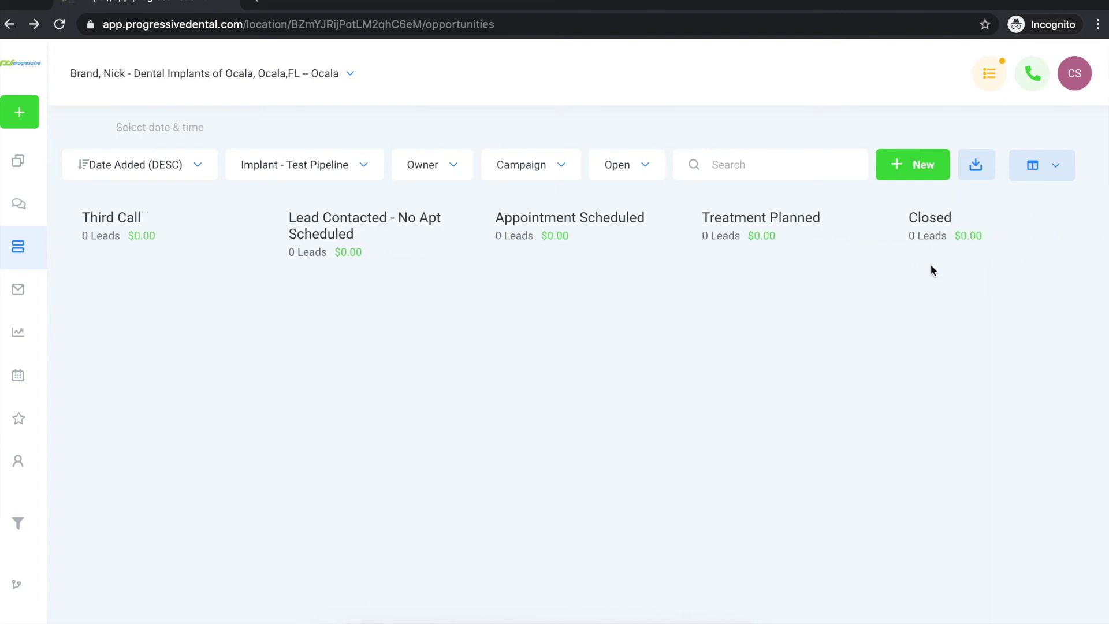
scroll(931, 271, "right", 1)
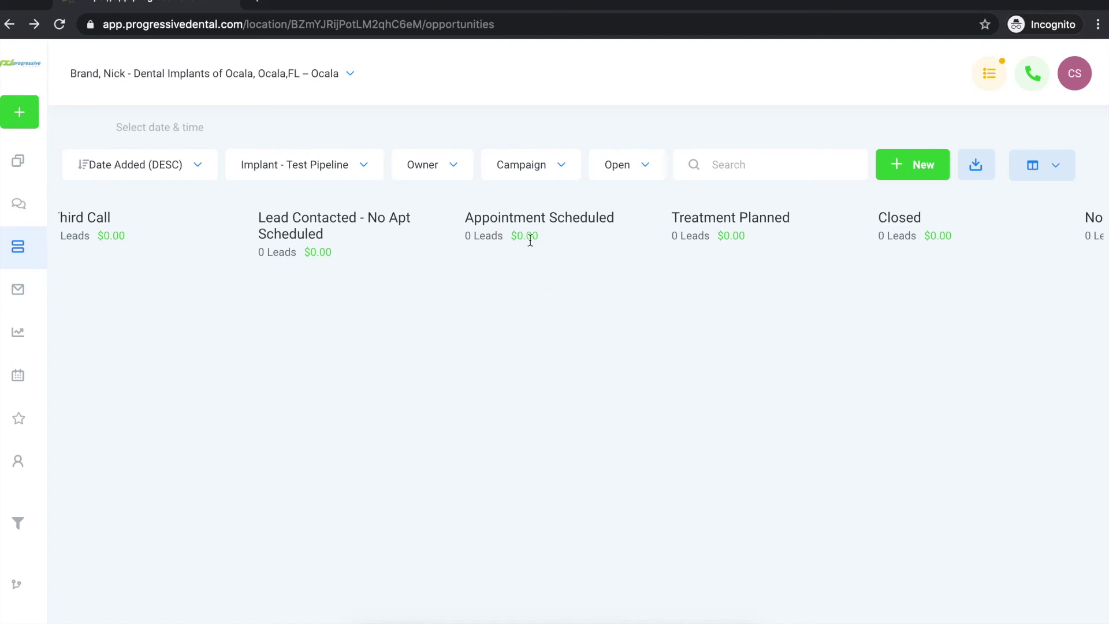
scroll(606, 283, "right", 6)
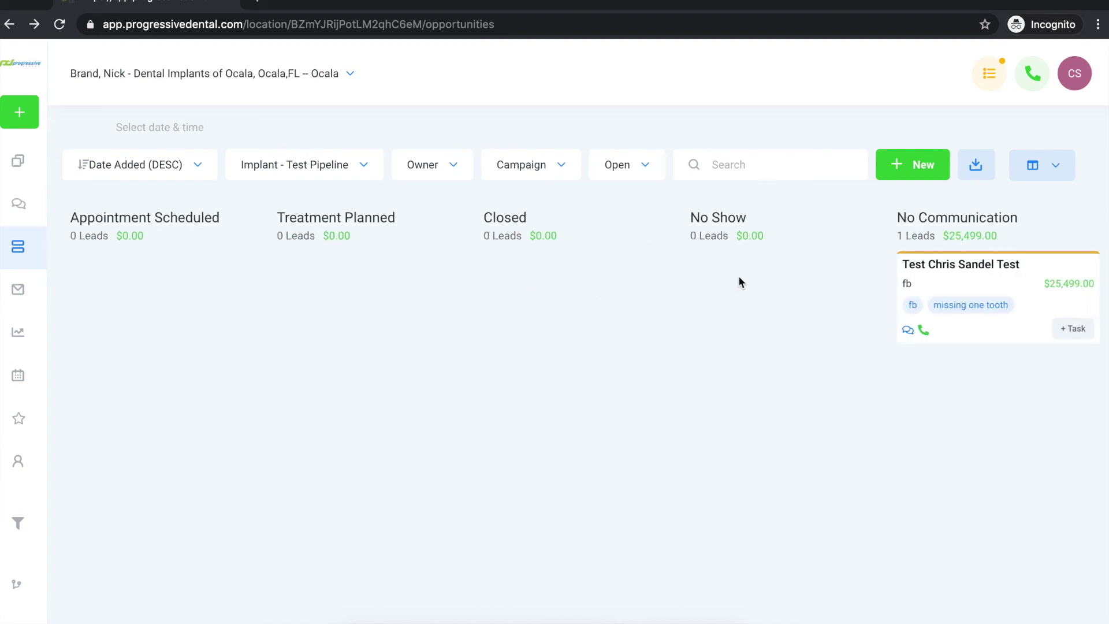
scroll(747, 306, "left", 10)
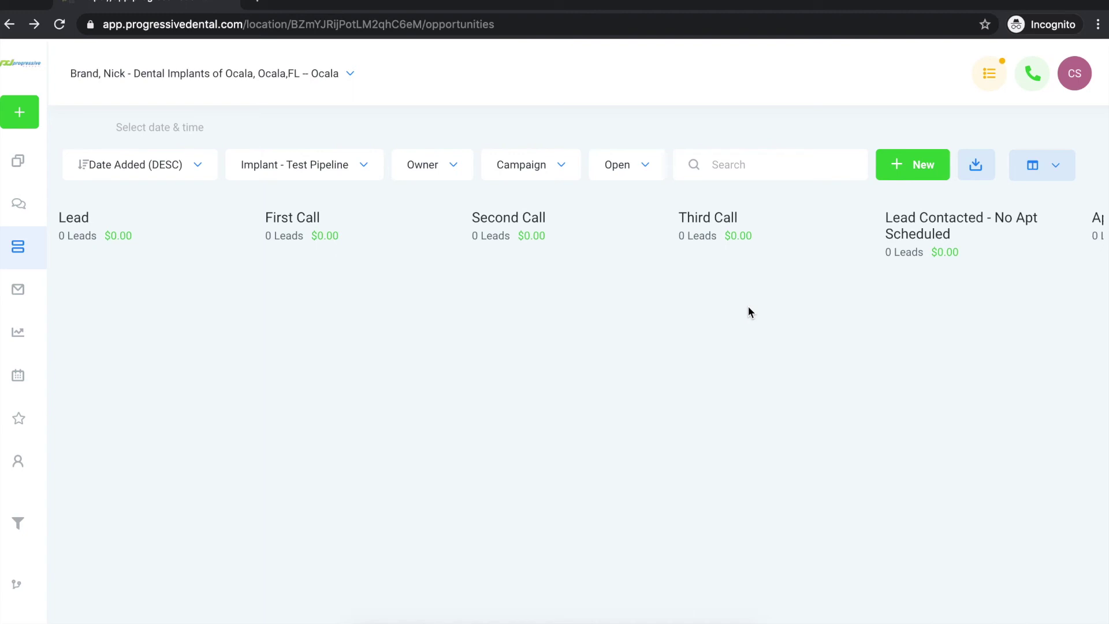
scroll(747, 306, "right", 10)
left_click(968, 282)
left_click_drag(968, 282, 127, 288)
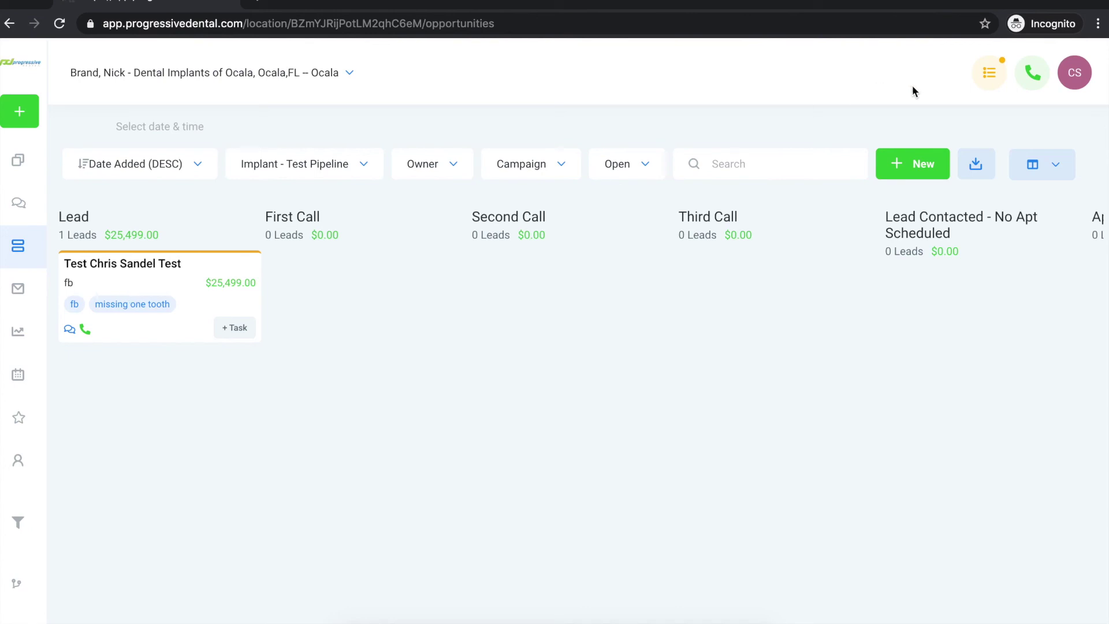
left_click(991, 81)
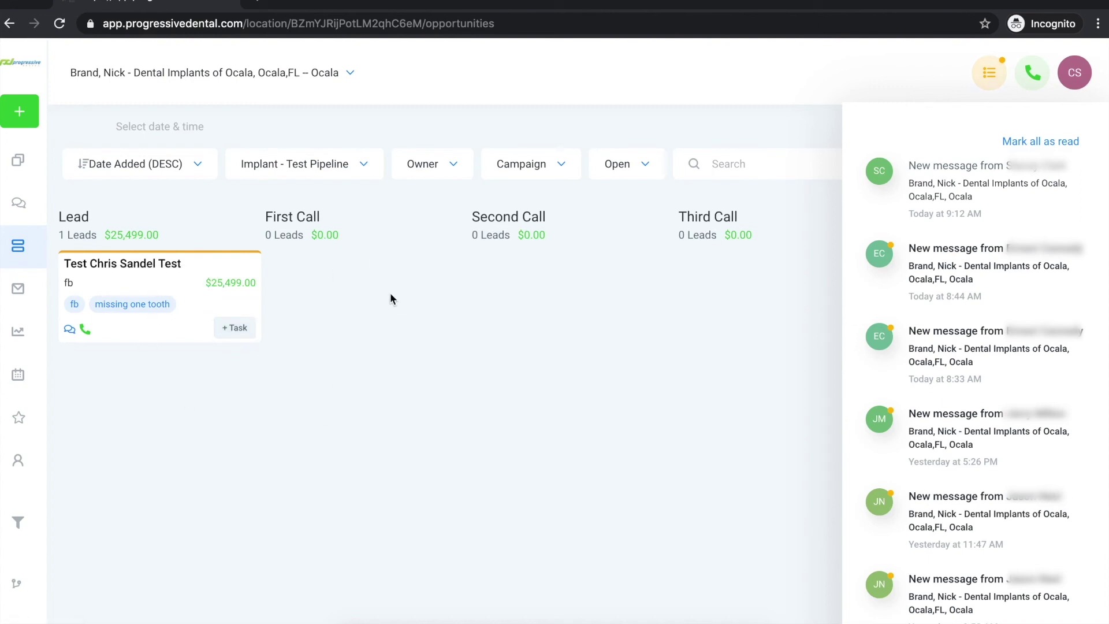
Open the newest 'New message from…' notification to land on the Conversations page.
left_click(800, 166)
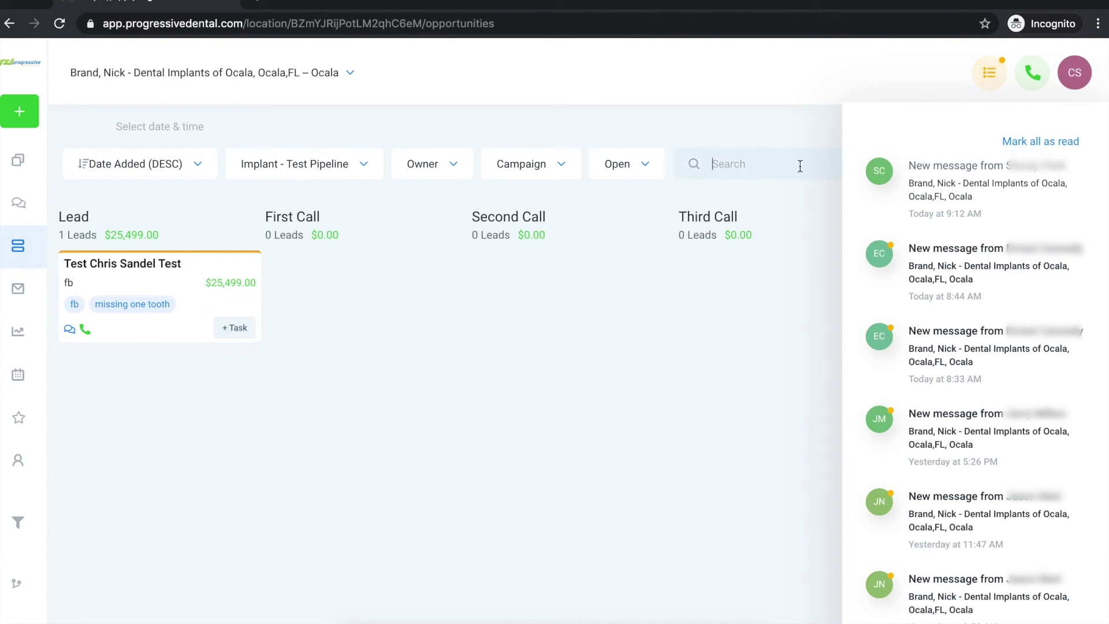
left_click(959, 186)
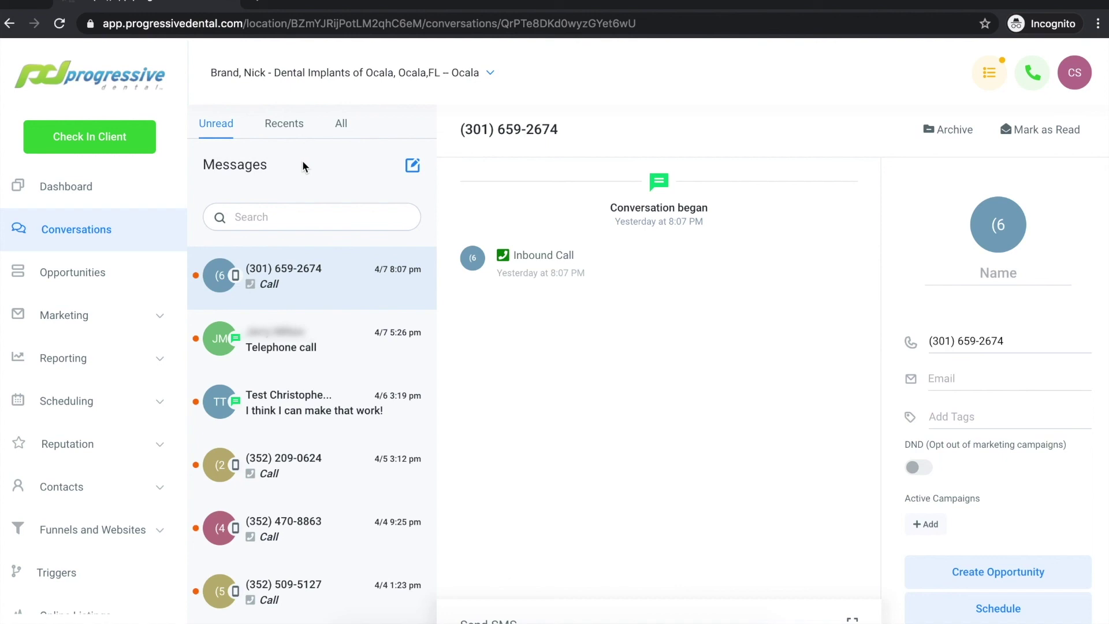
In the test lead's Unread conversation, send the SMS 'Cool! Look forward to talking with you!'.
left_click(292, 388)
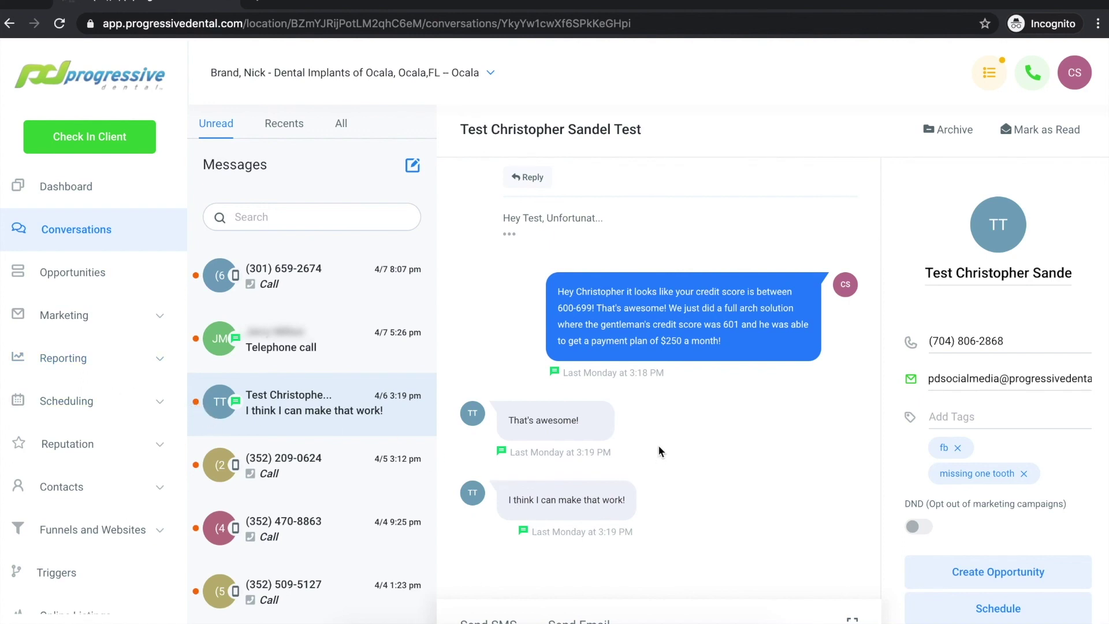
left_click(501, 620)
left_click(528, 543)
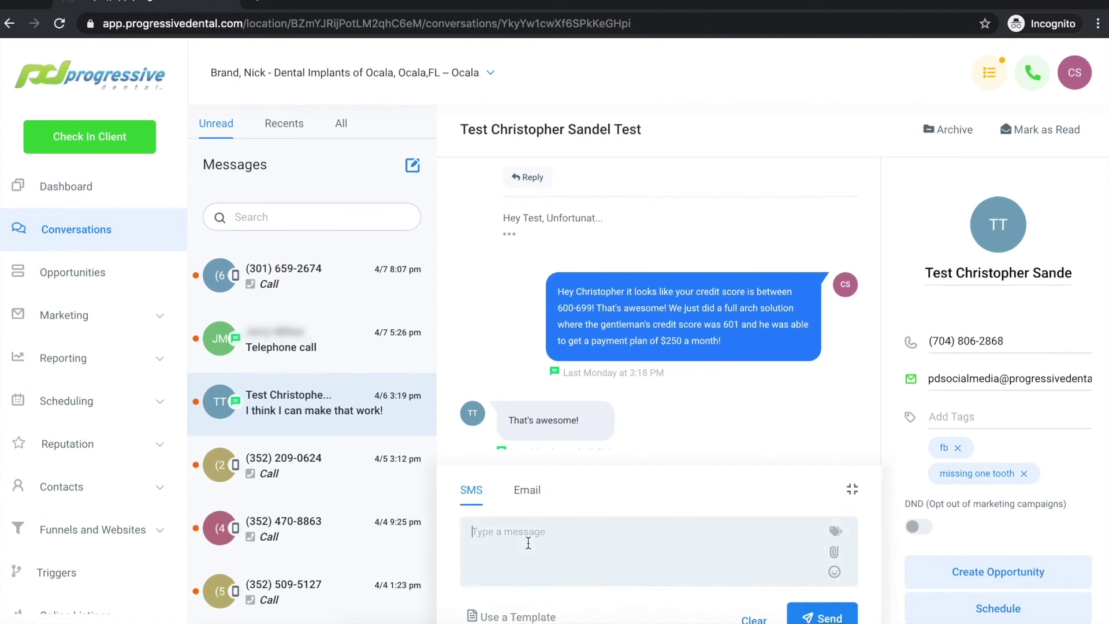
type("Cool! Look forward to ta")
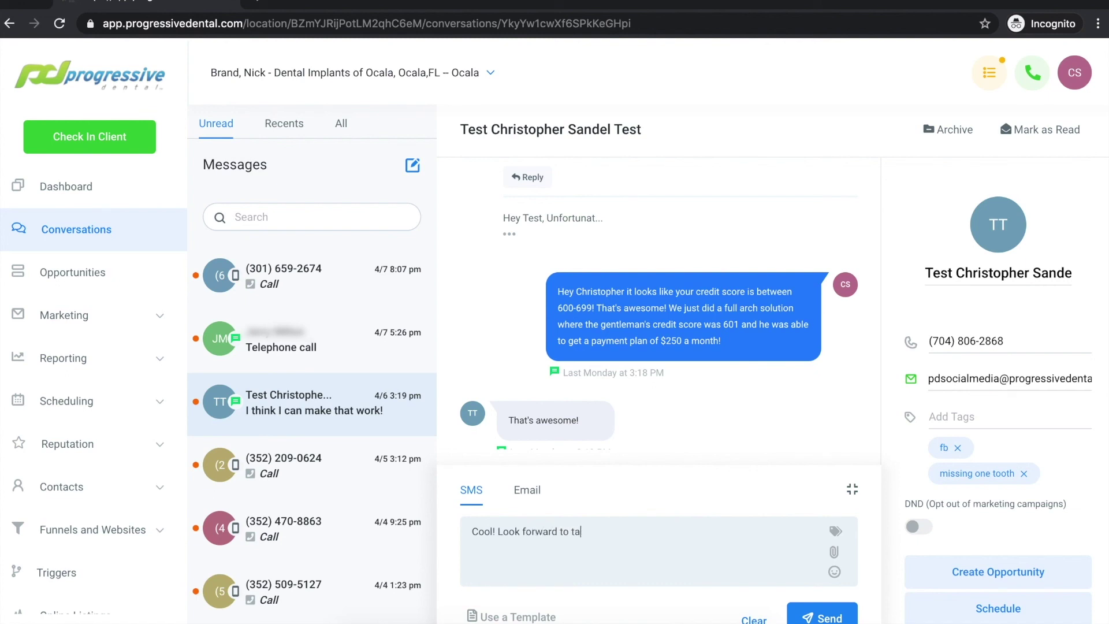
type("lking with you!")
left_click(808, 618)
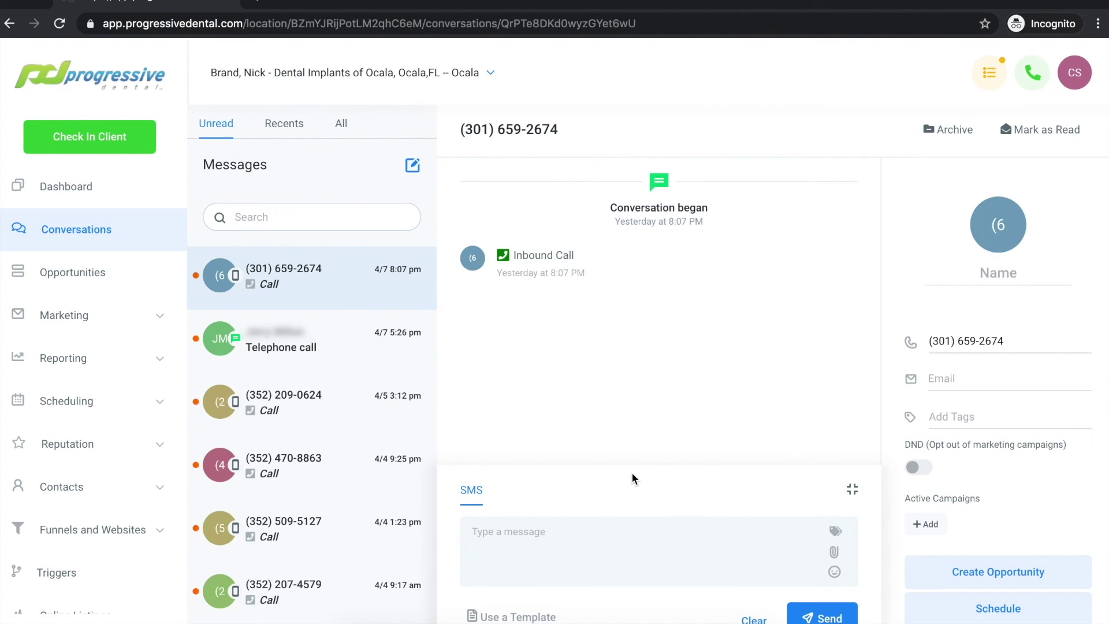